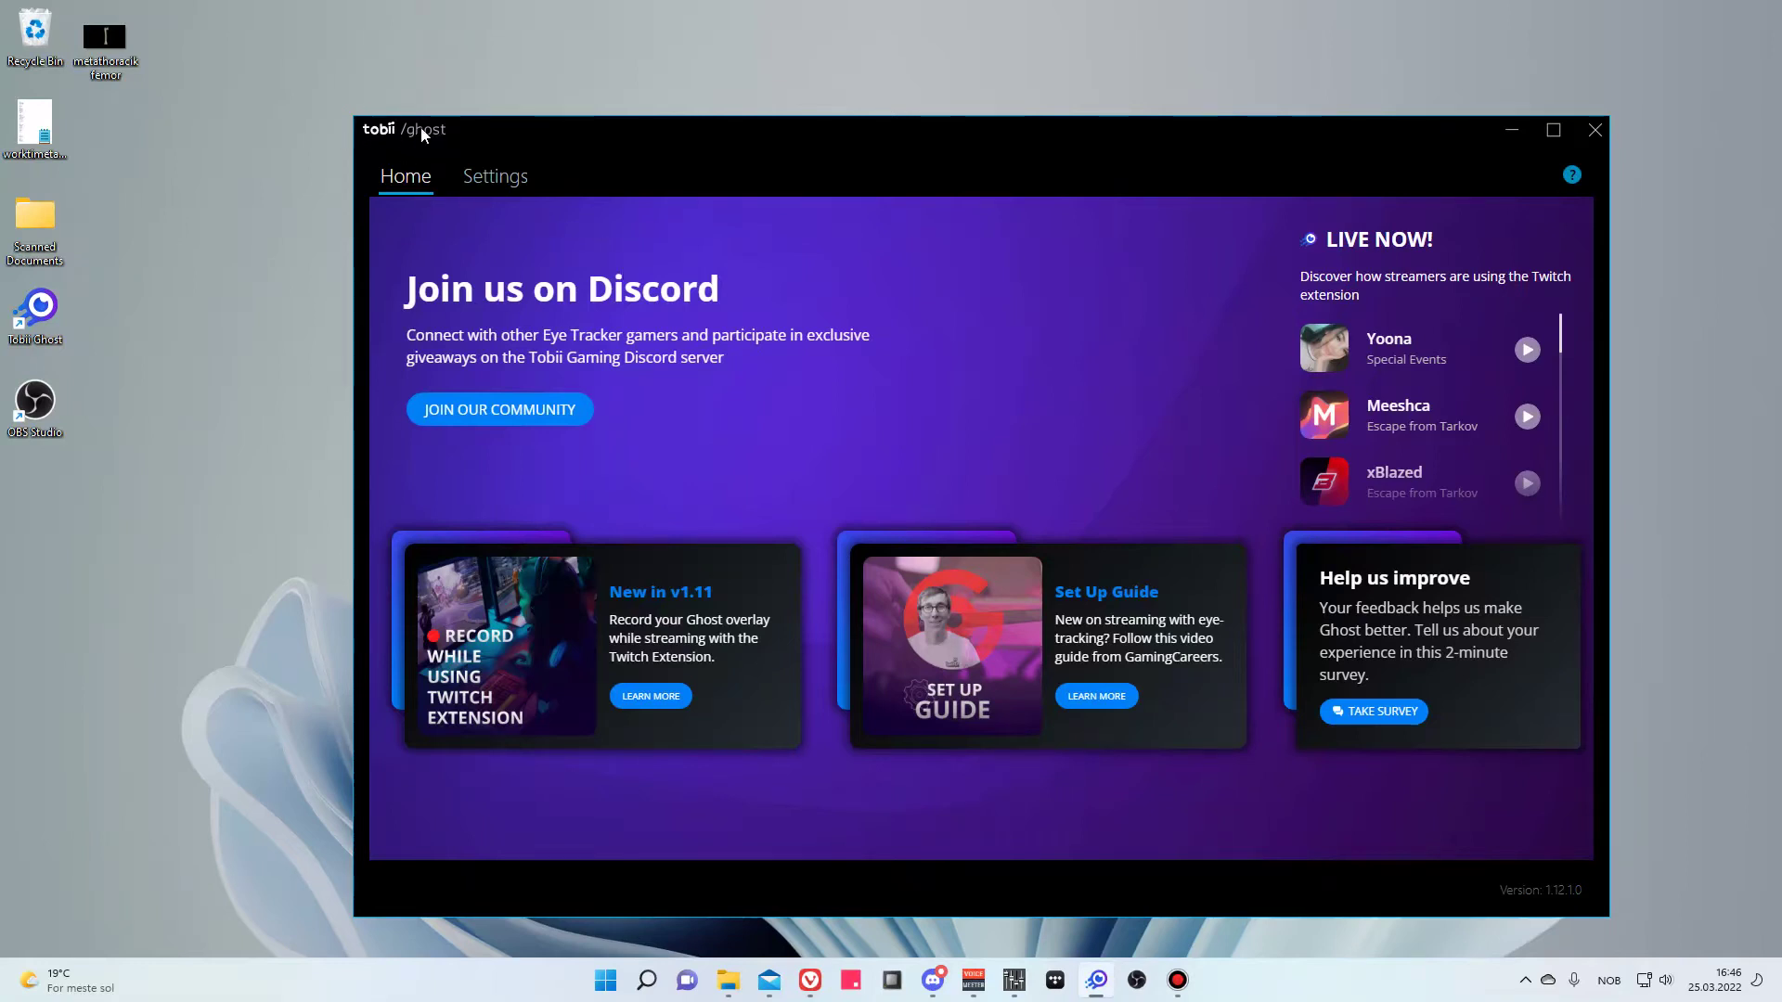
# Turn on the Ghost gaze preview, try the Heatmap and Solid shapes, then settle on Bubble.
pyautogui.click(485, 180)
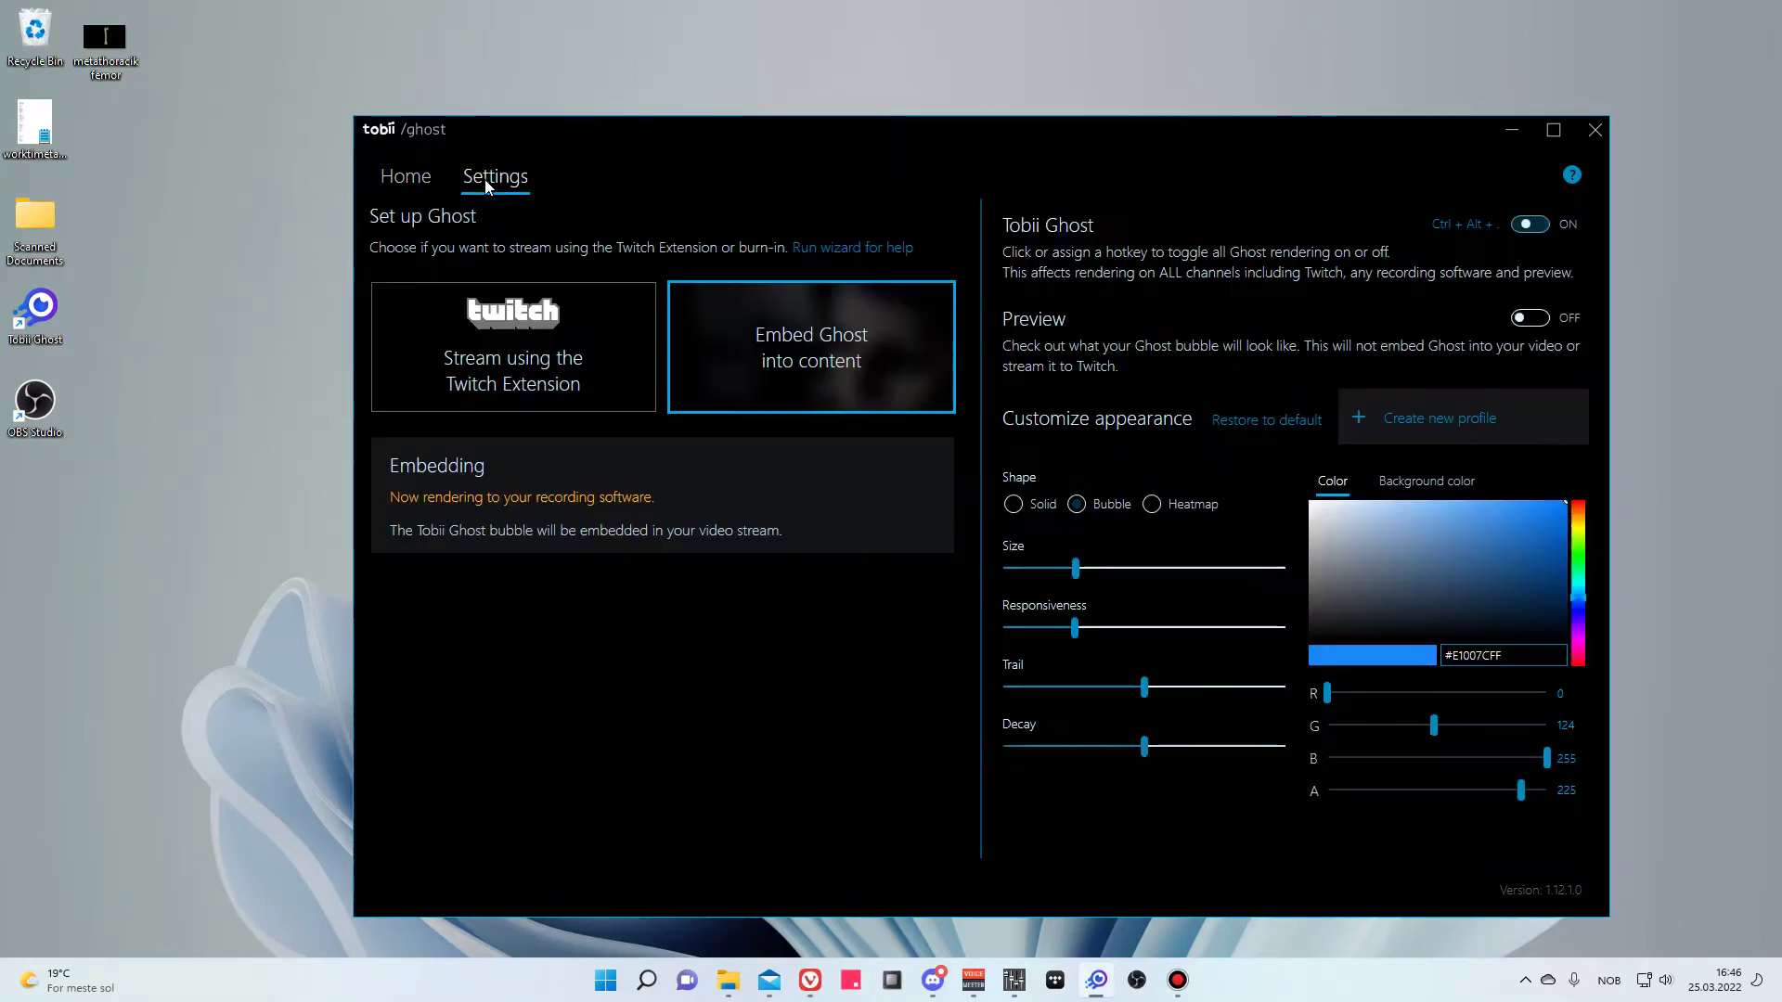
pyautogui.click(1522, 320)
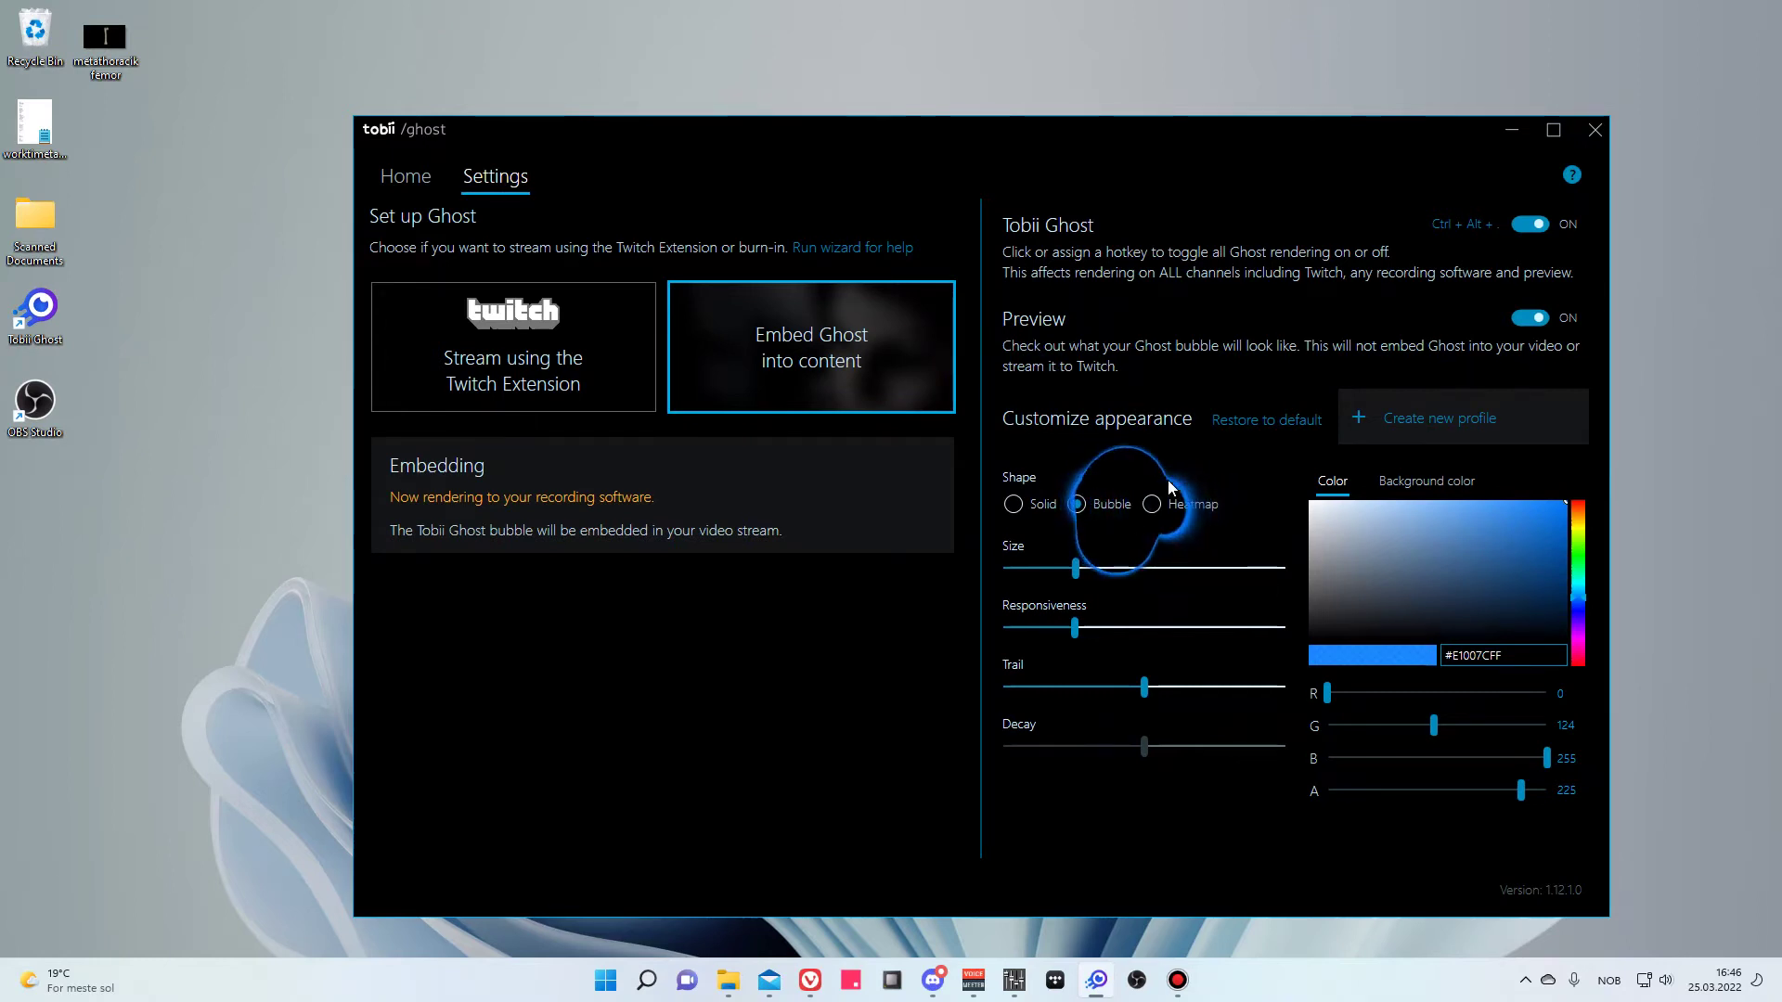
pyautogui.click(1153, 504)
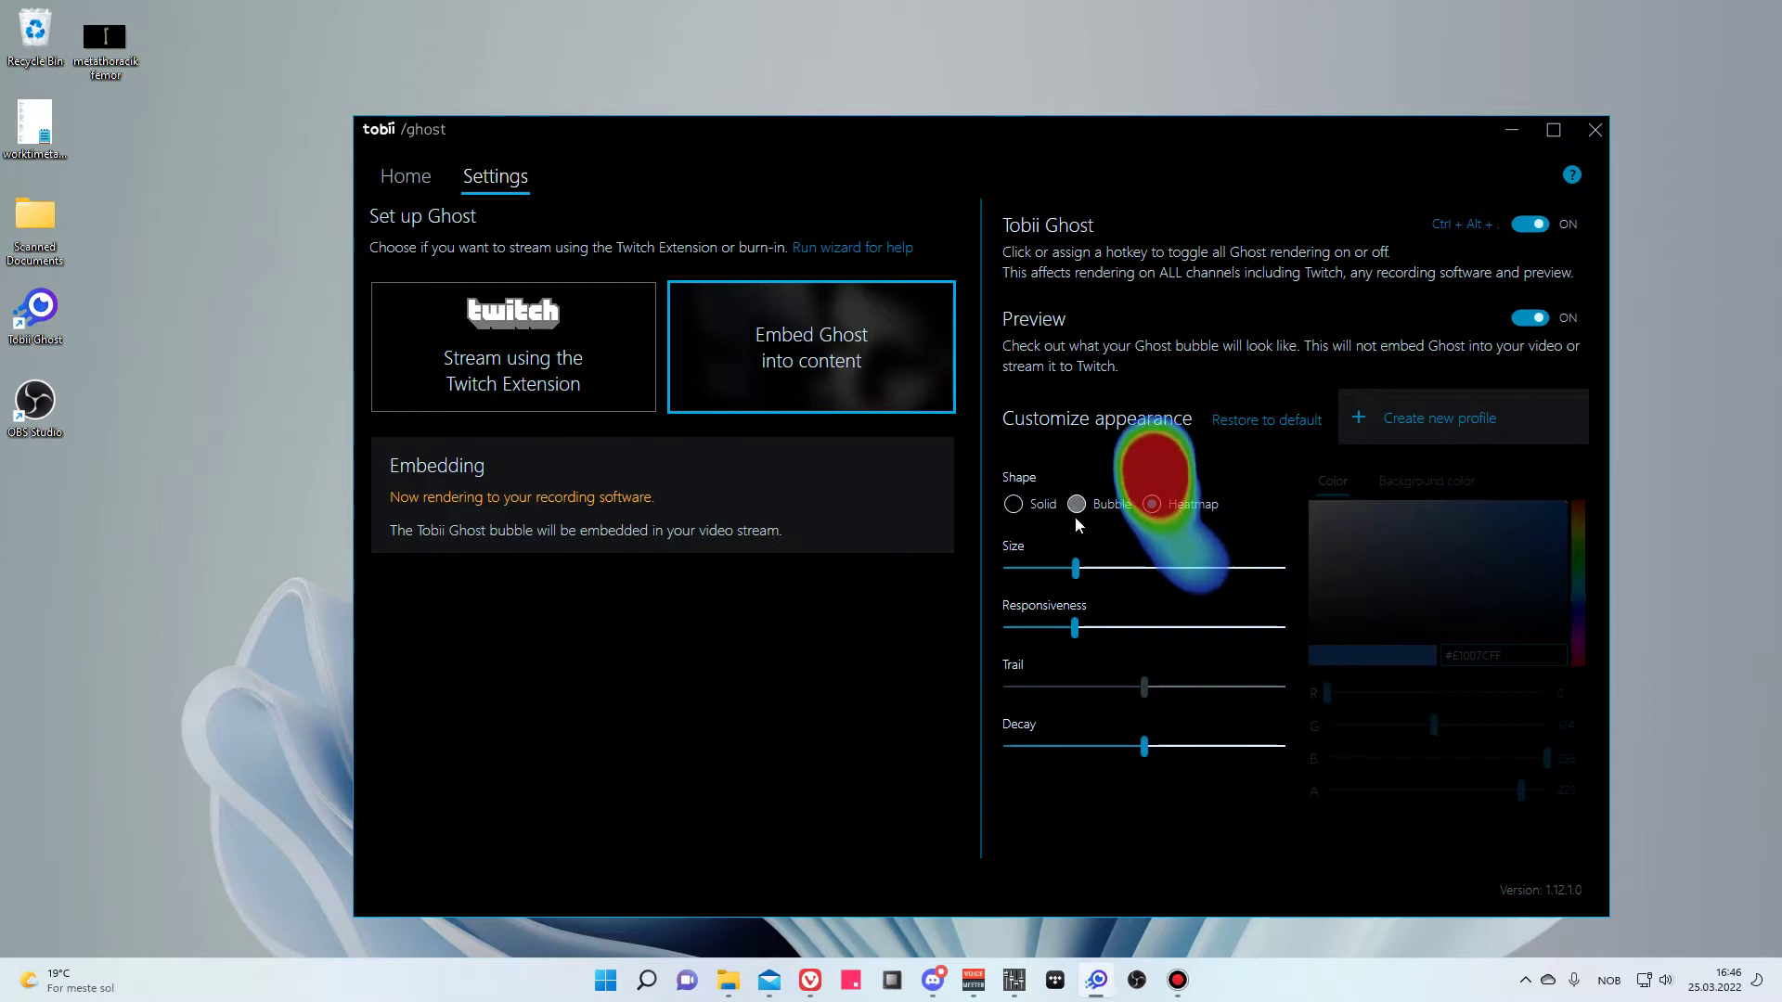
pyautogui.click(1027, 503)
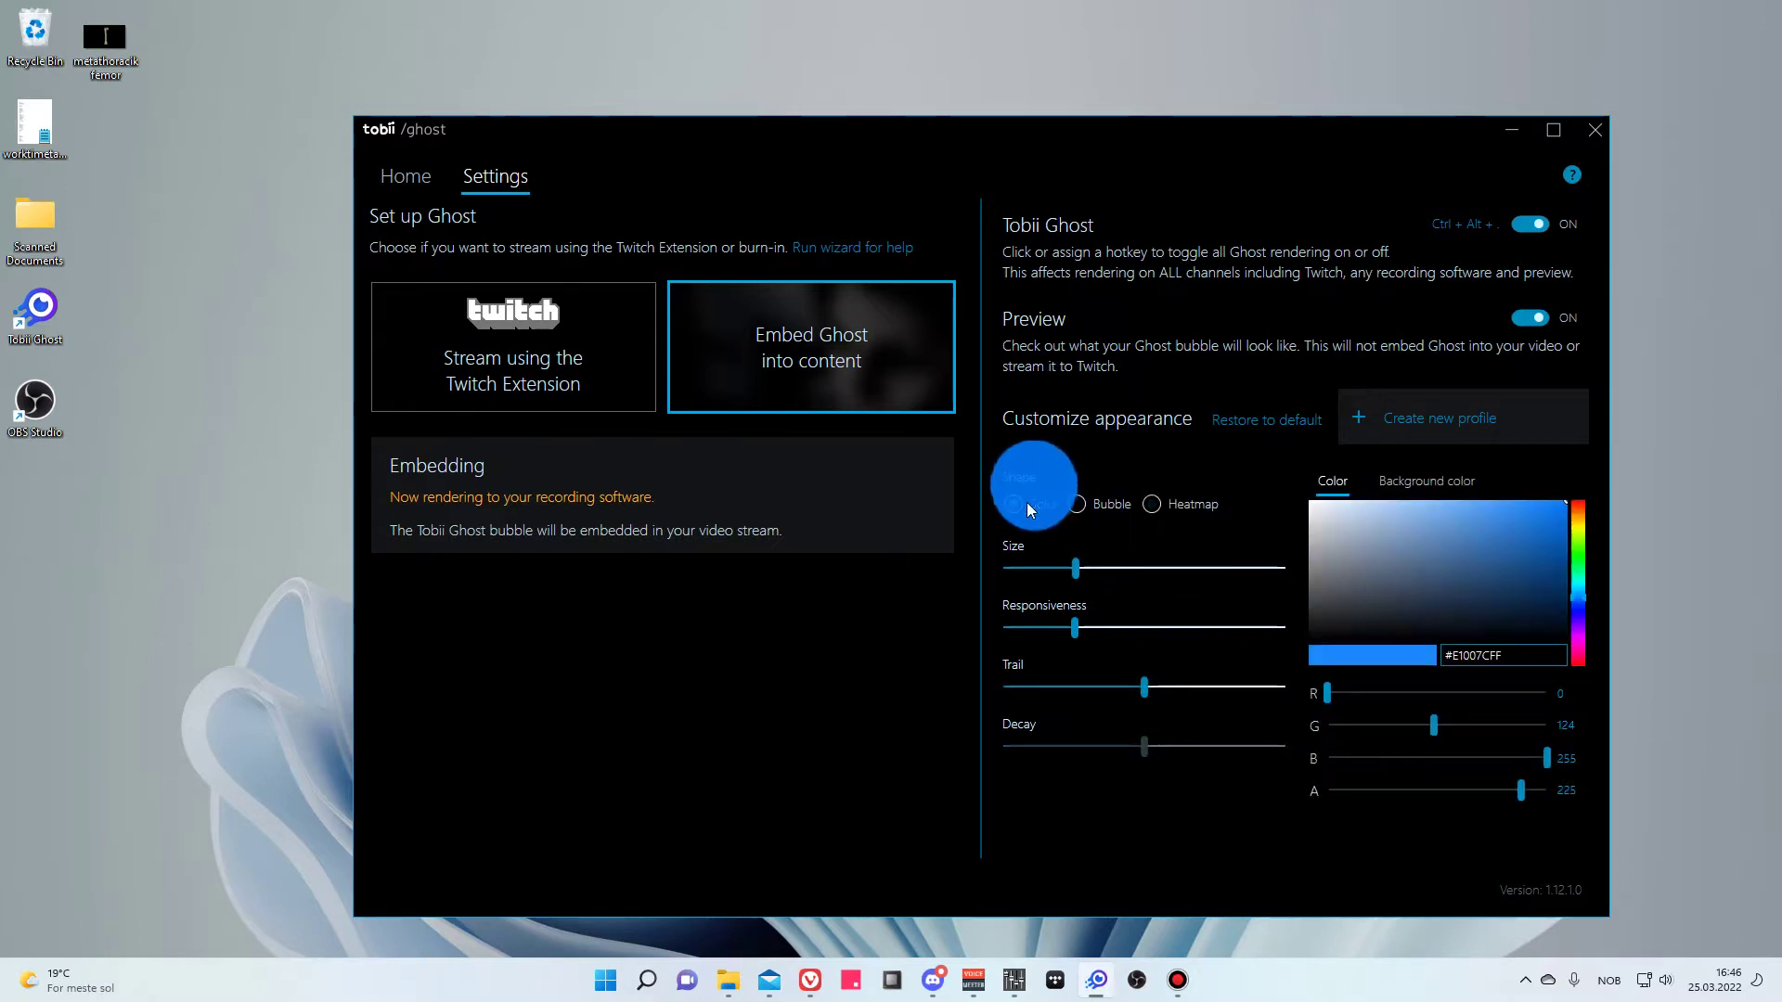
pyautogui.click(1089, 511)
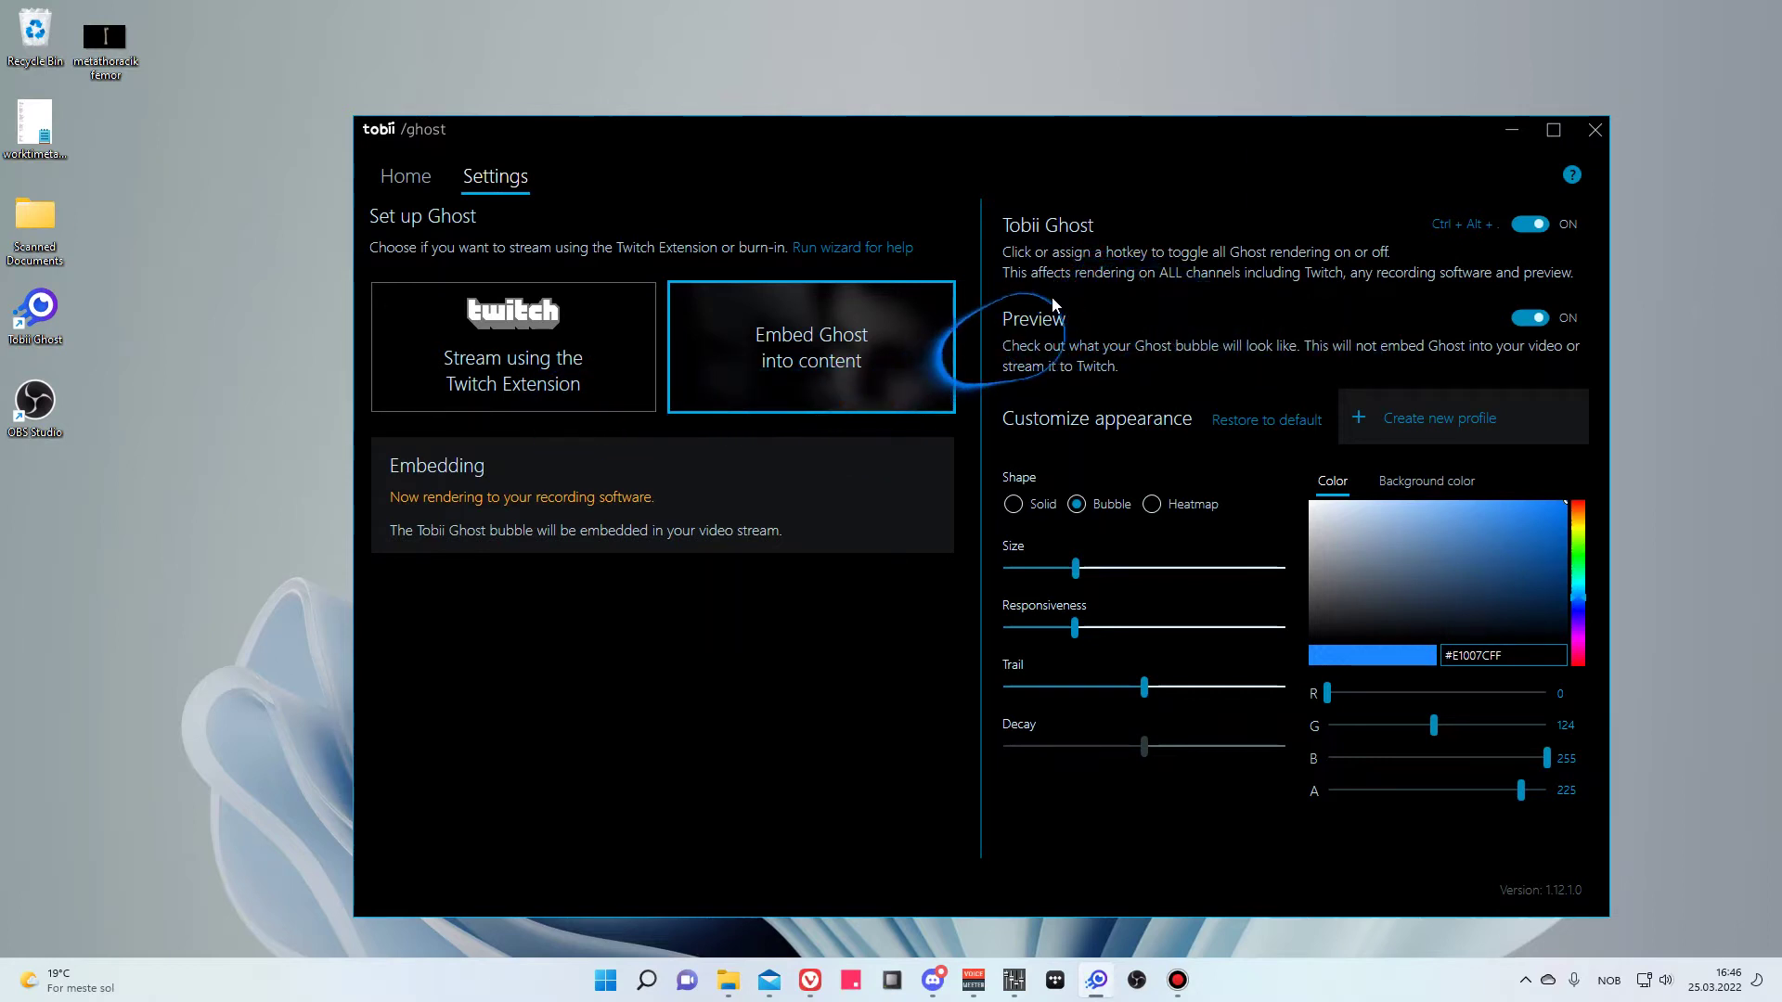
# Switch the Ghost preview off, minimise Tobii Ghost, and move the OBS window up-left.
pyautogui.click(1137, 980)
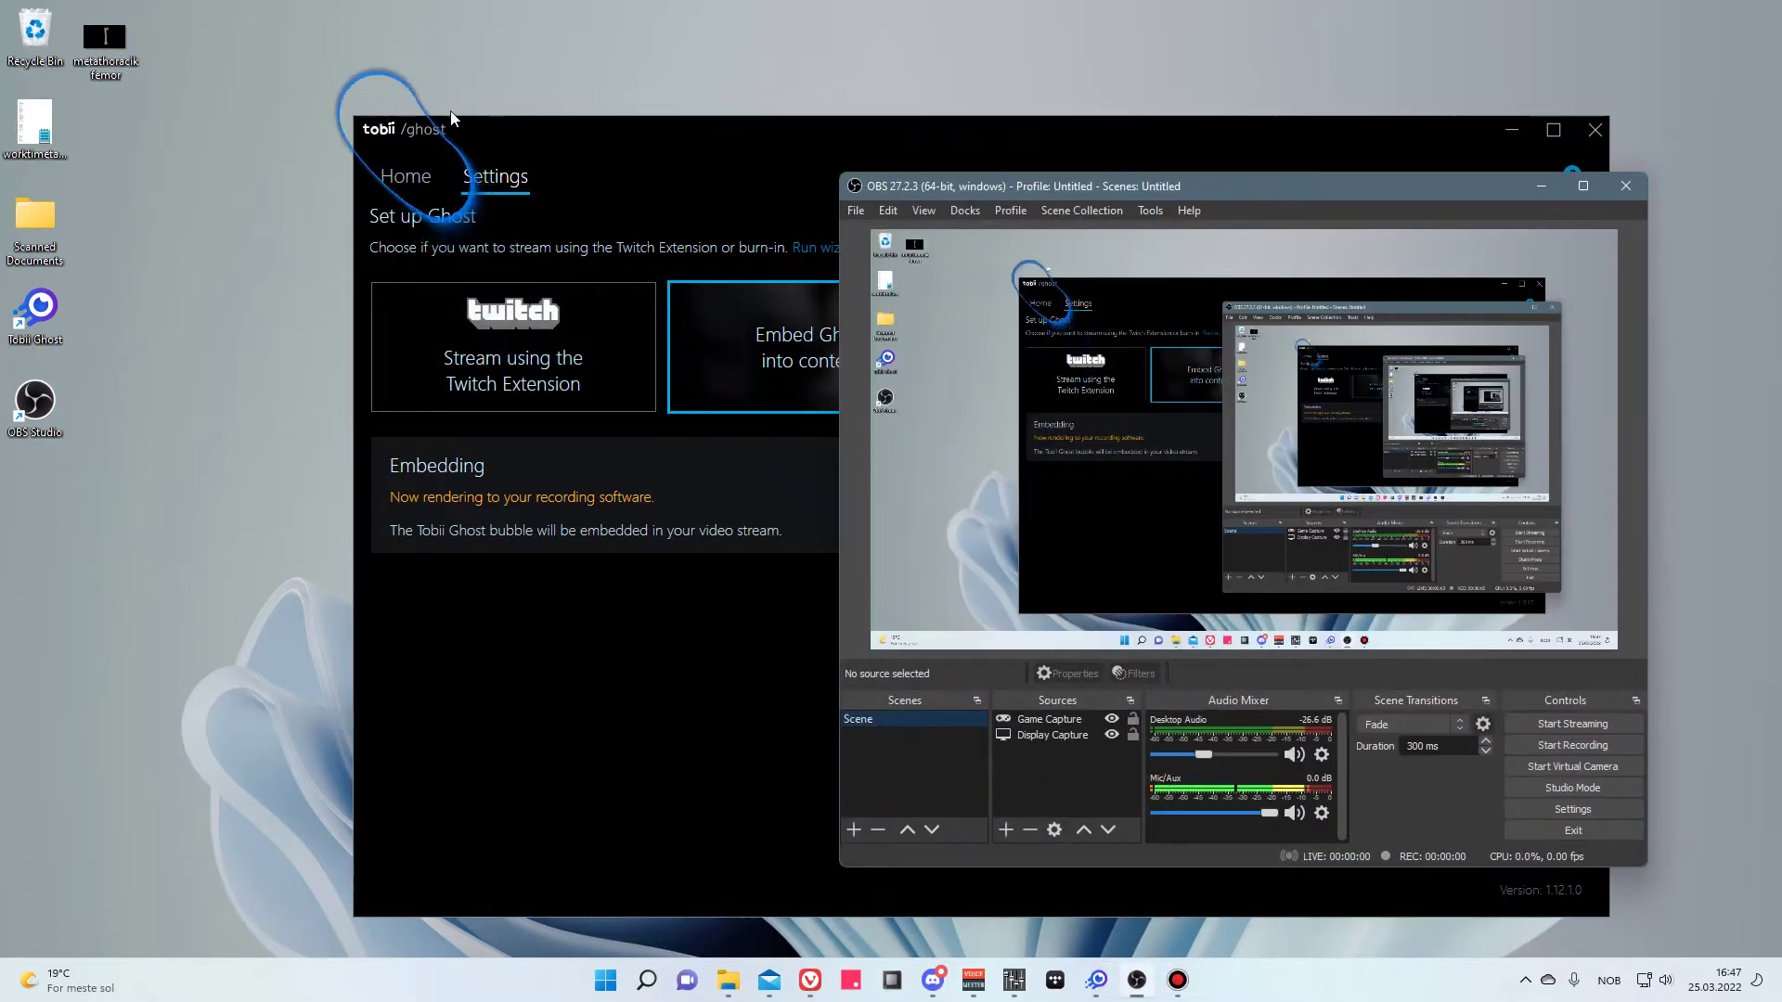
pyautogui.moveTo(516, 125); pyautogui.dragTo(260, 112)
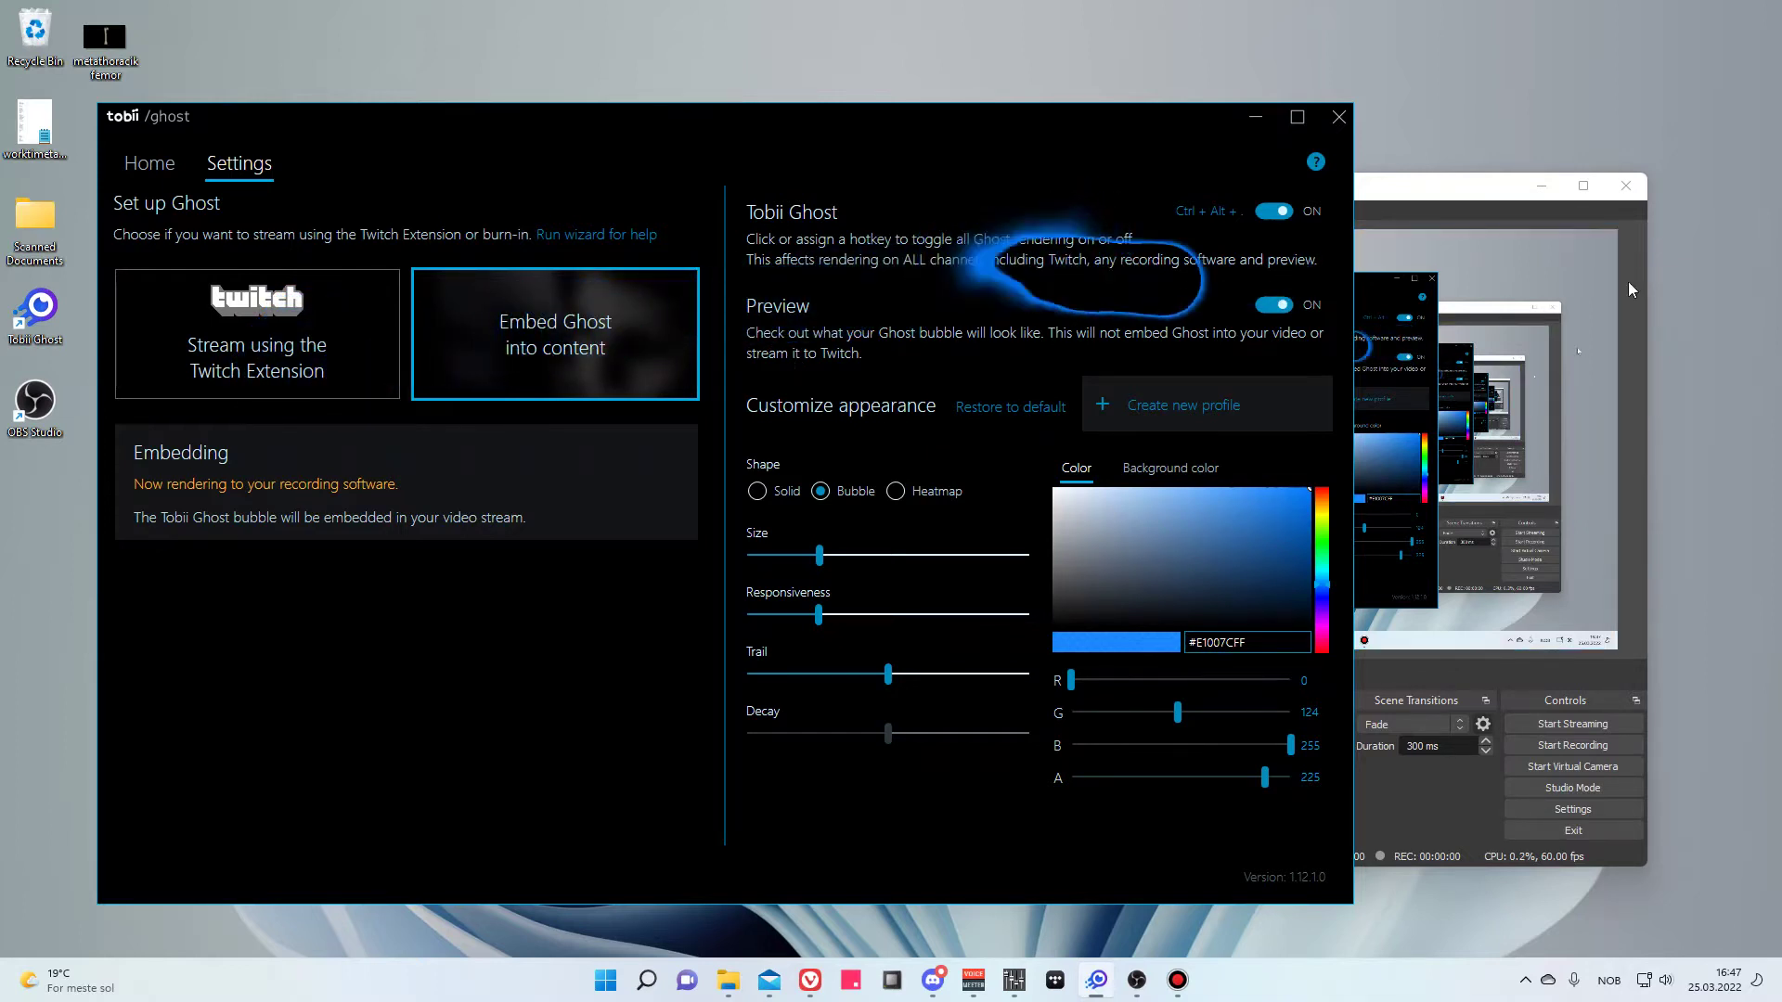
pyautogui.click(1274, 304)
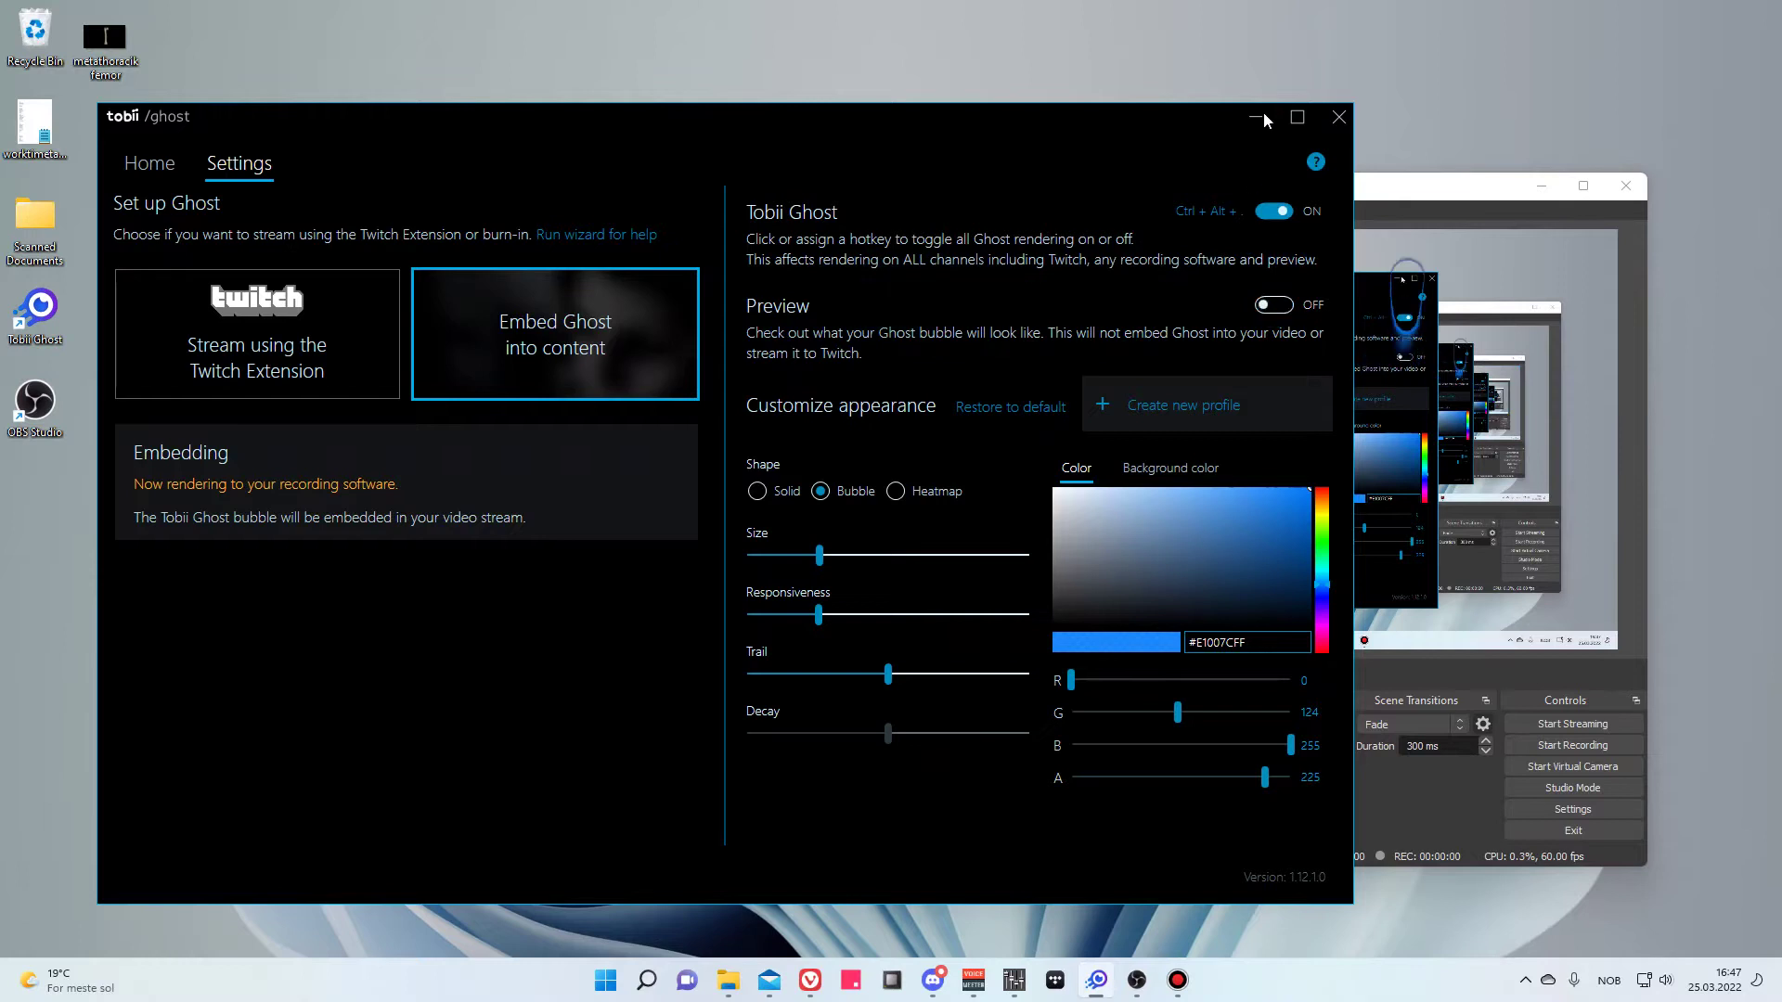
pyautogui.click(1258, 118)
pyautogui.moveTo(1317, 195); pyautogui.dragTo(1162, 153)
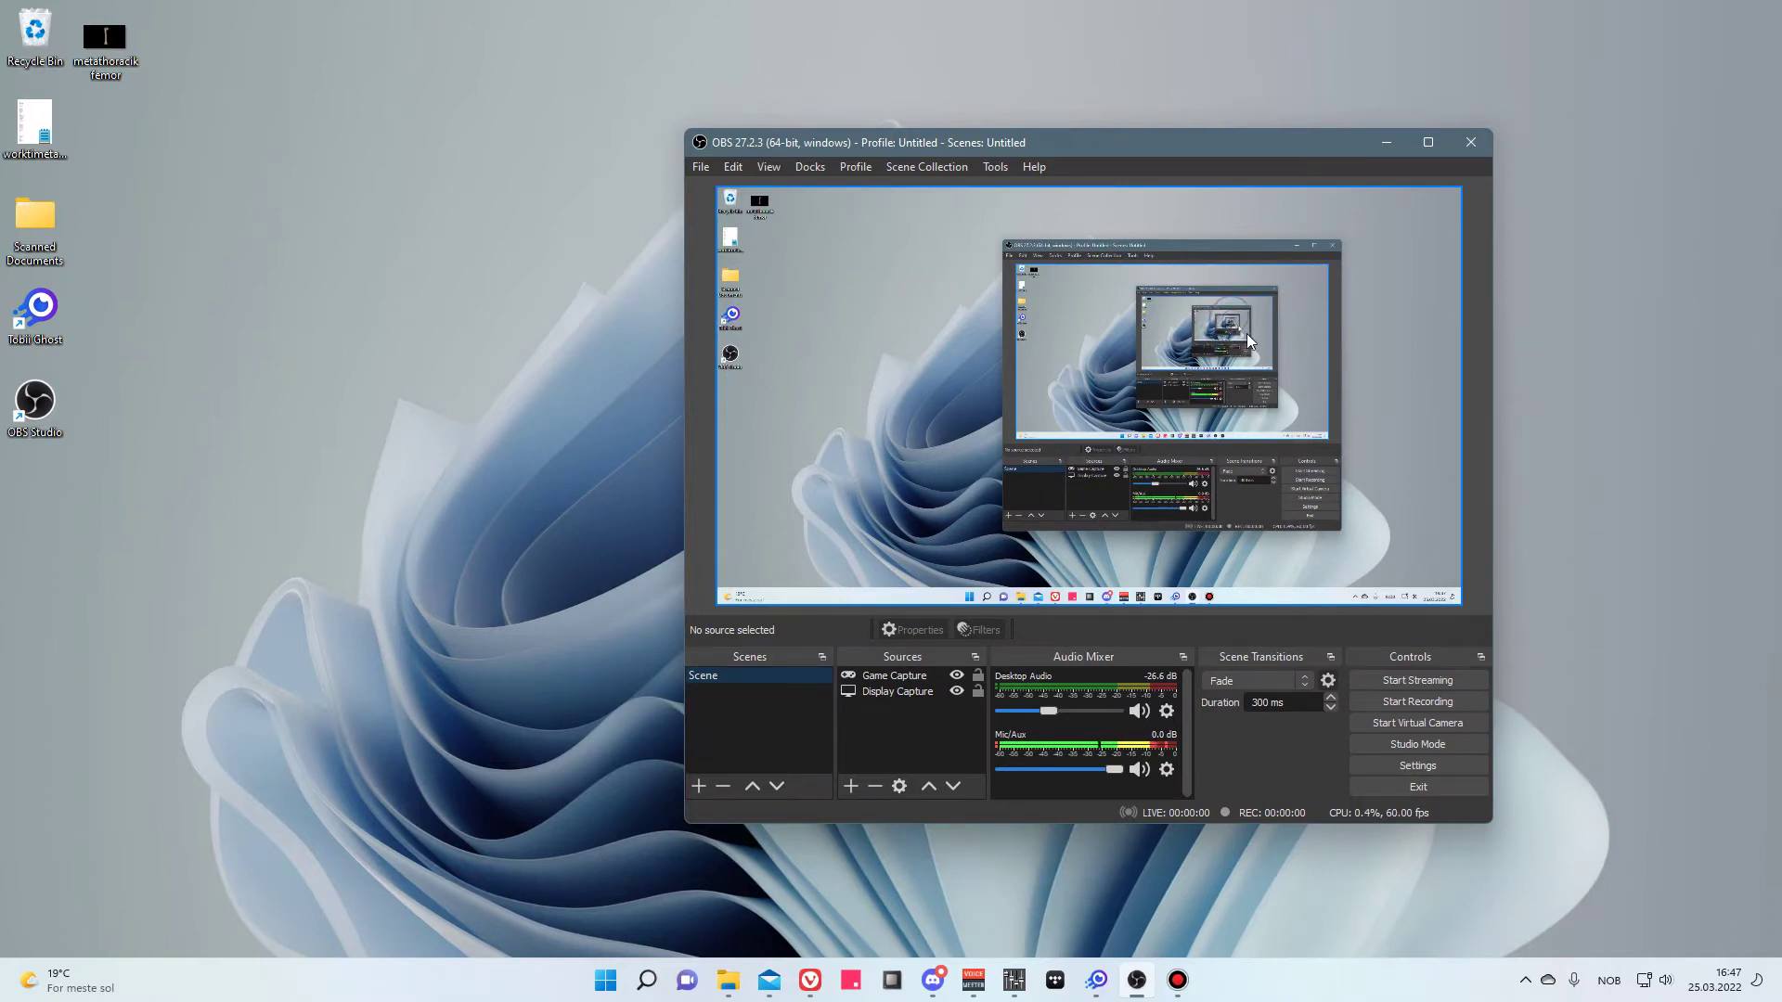
# Set Game Capture to Capture specific window with [SSOverlay.exe]: SSOverlay and confirm.
pyautogui.doubleClick(923, 677)
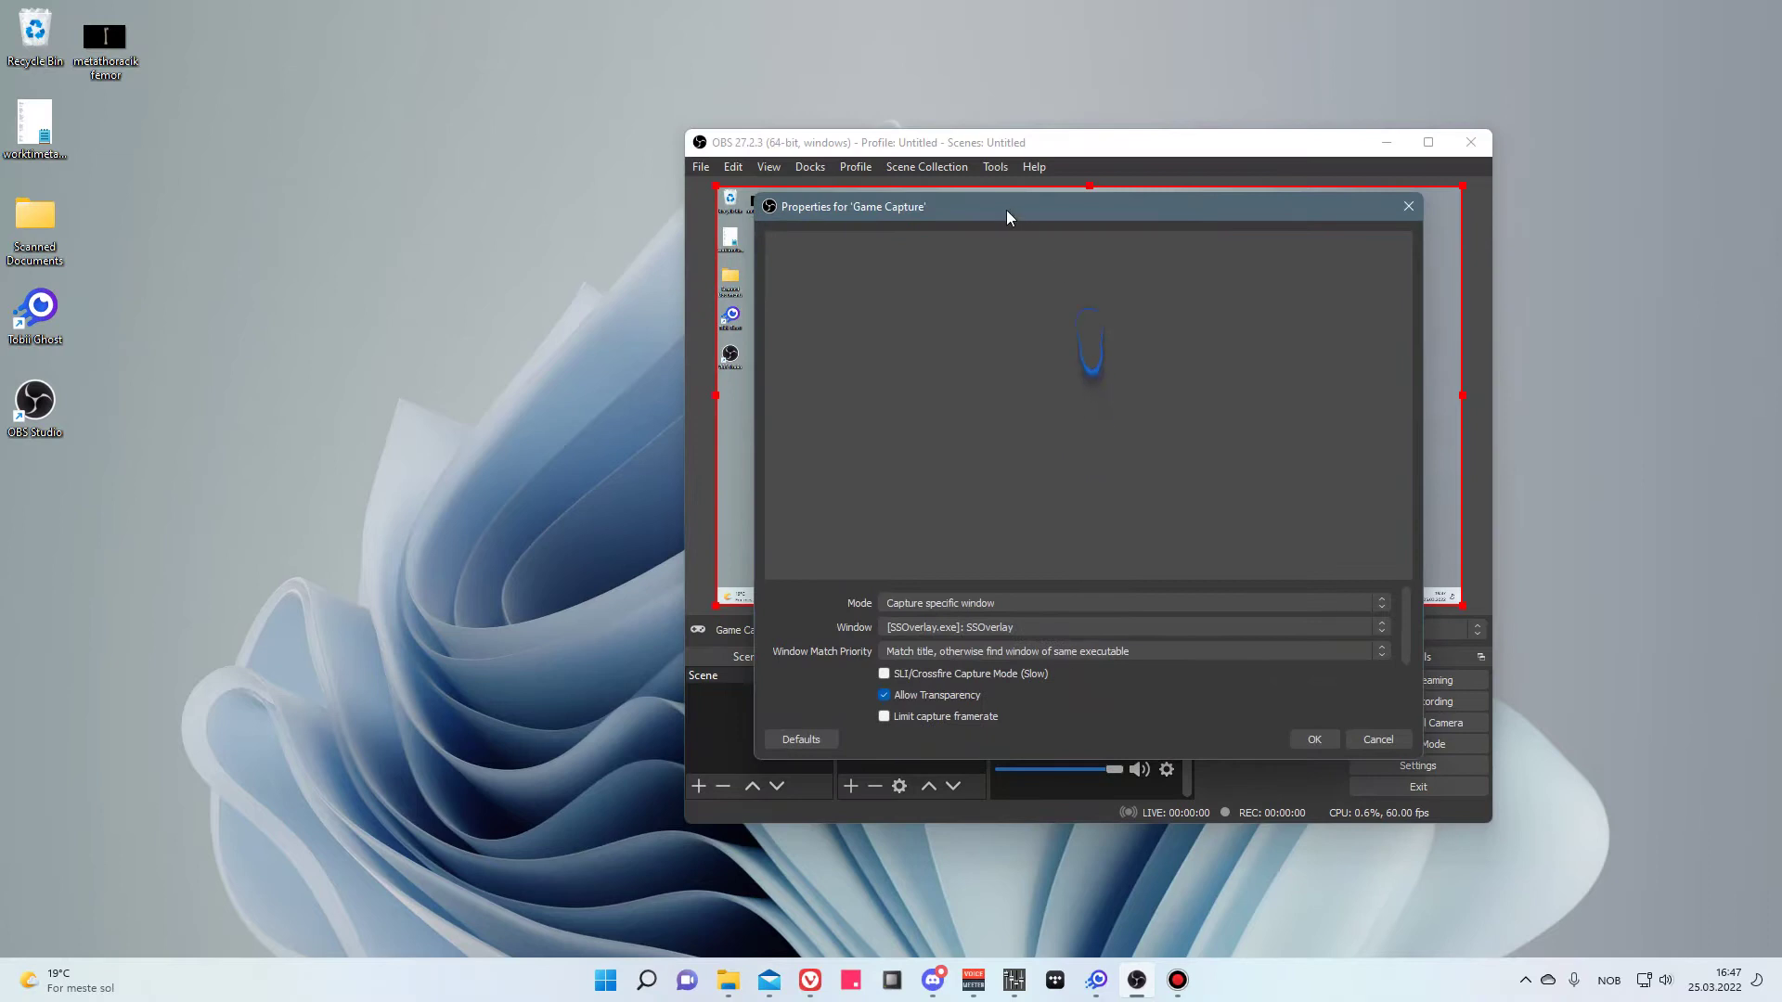
pyautogui.moveTo(1006, 211); pyautogui.dragTo(1125, 259)
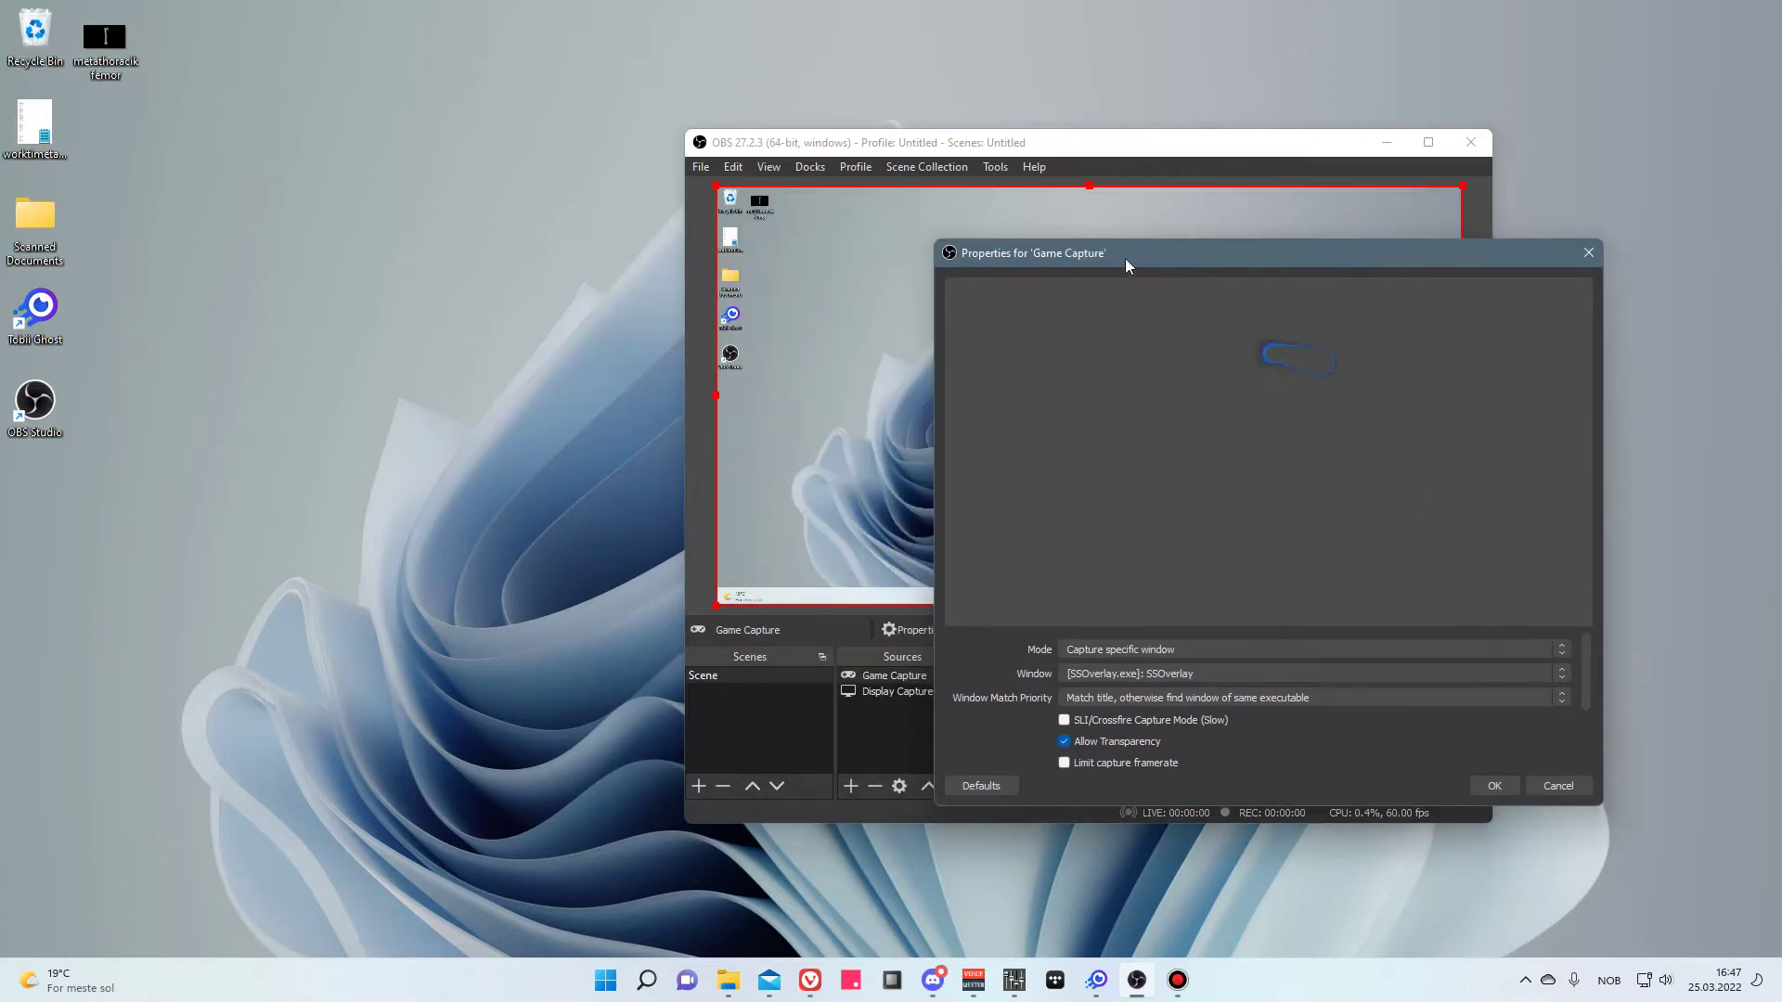
pyautogui.click(1118, 652)
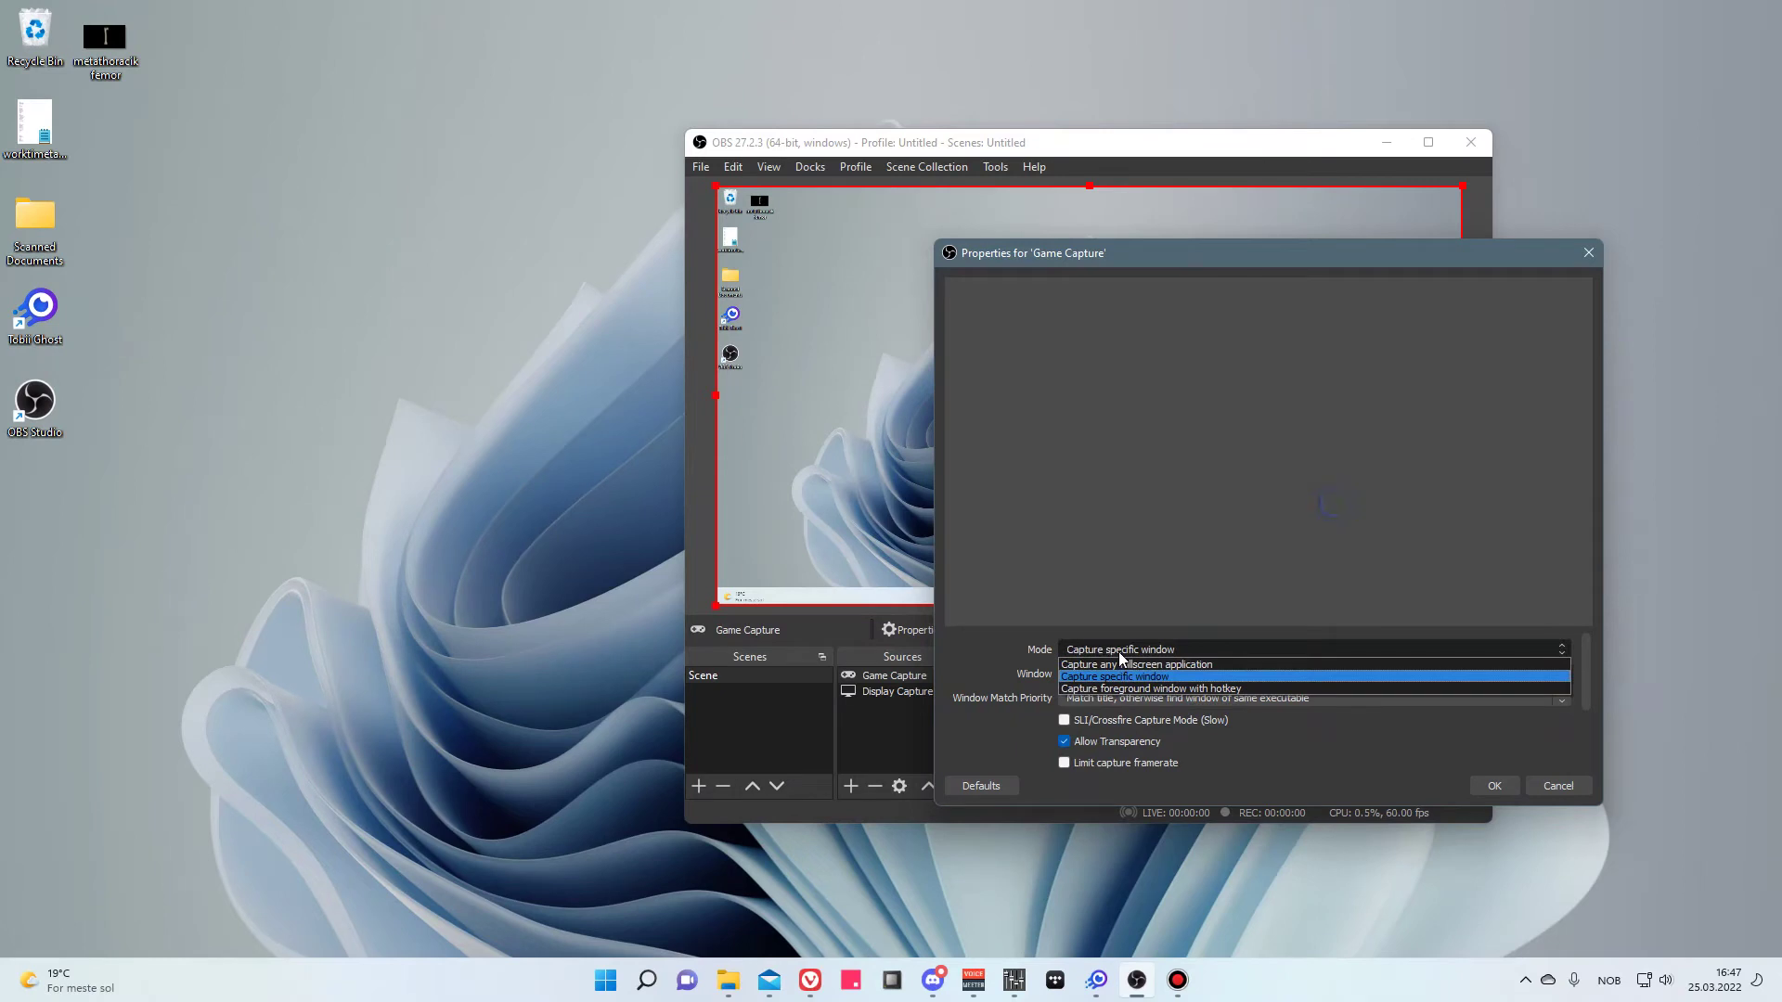
pyautogui.click(1117, 652)
pyautogui.click(1110, 673)
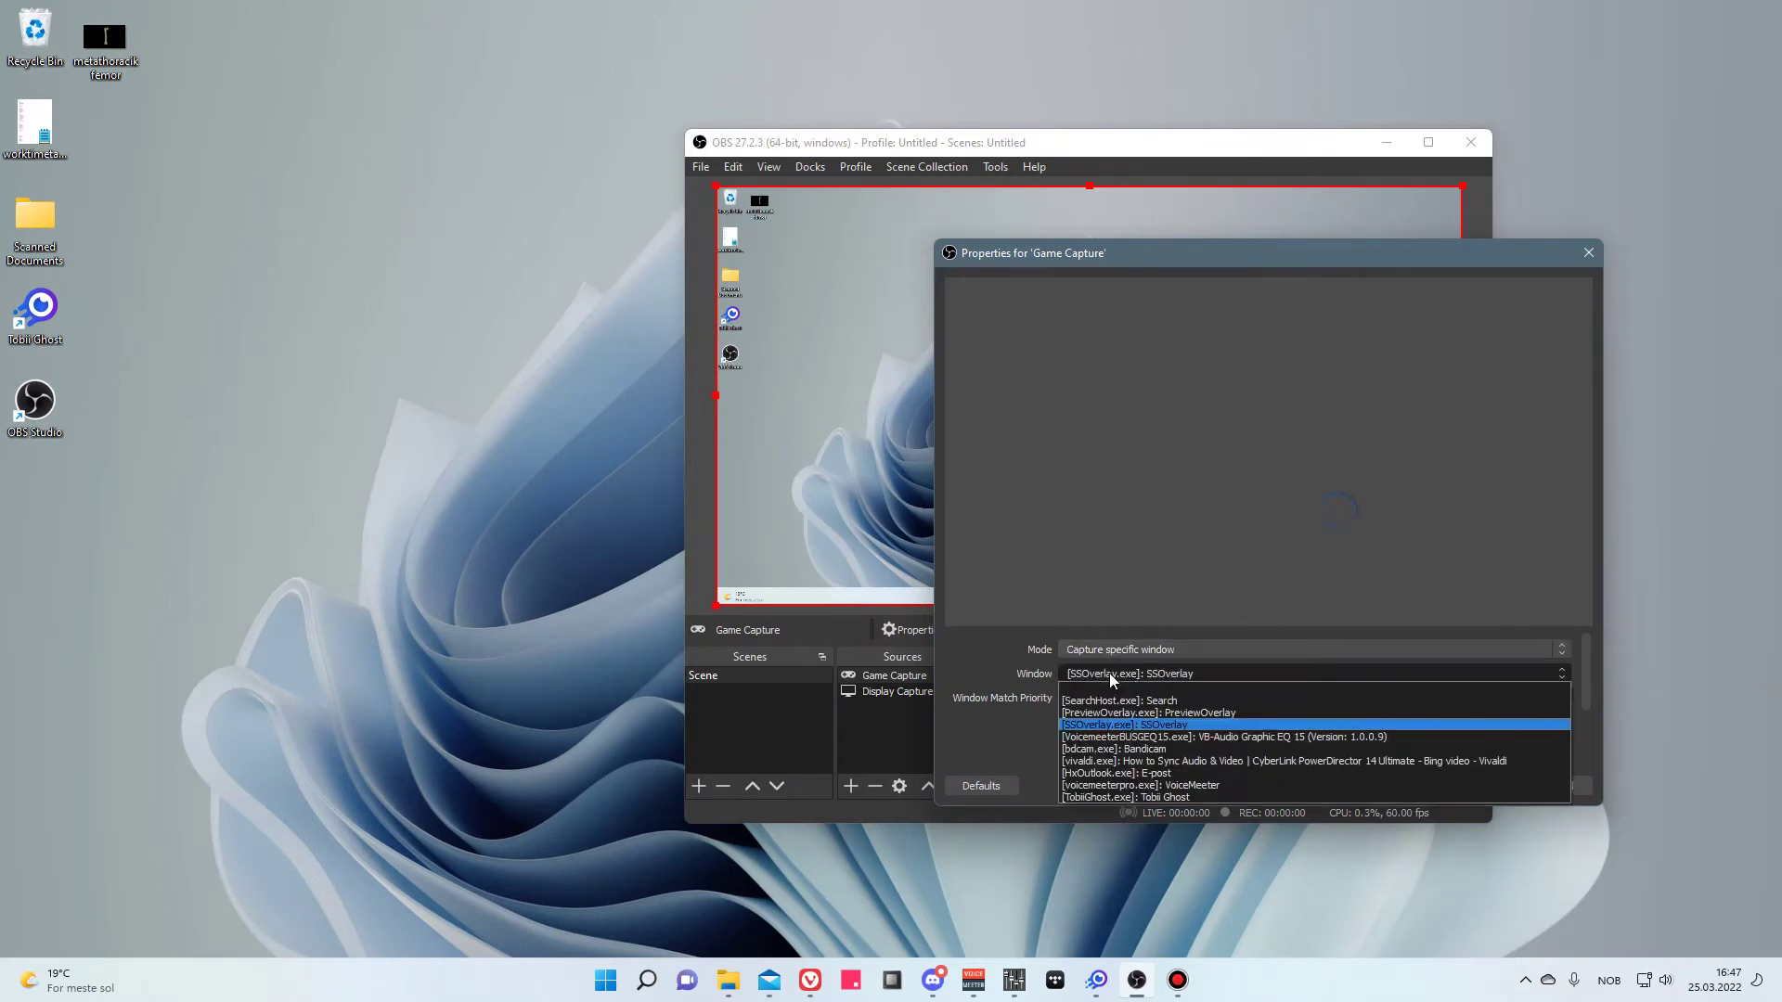
pyautogui.click(1110, 672)
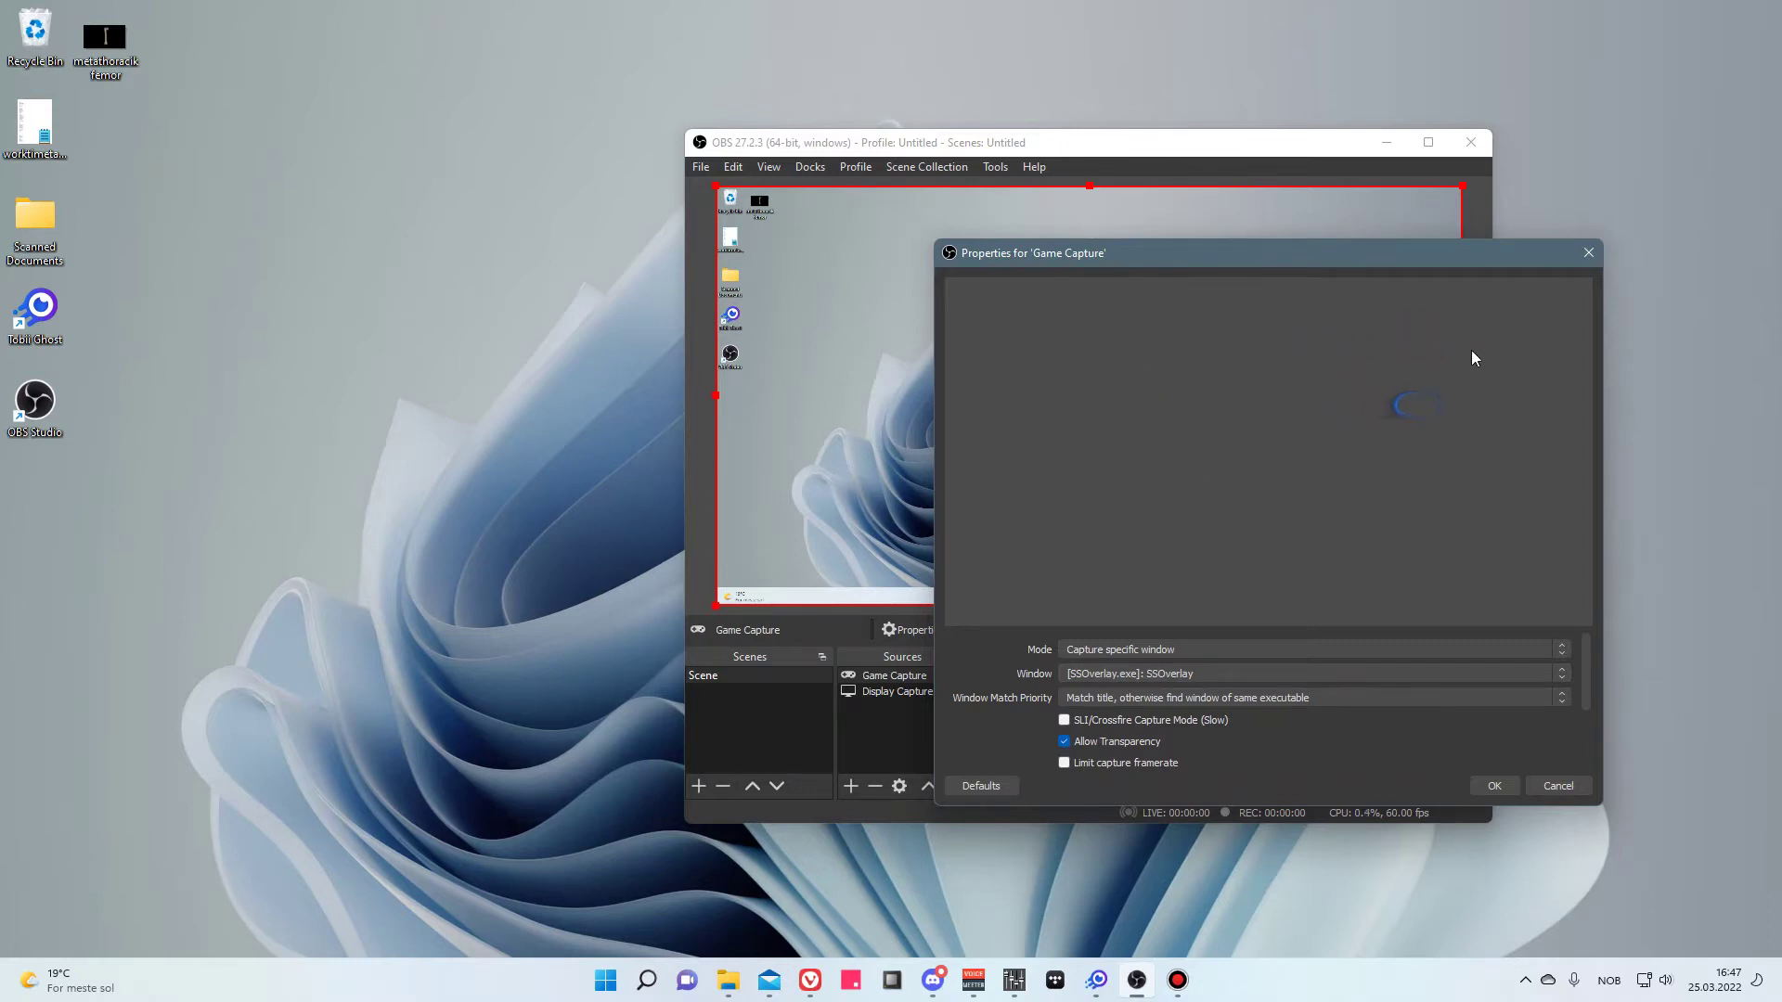
pyautogui.click(1490, 785)
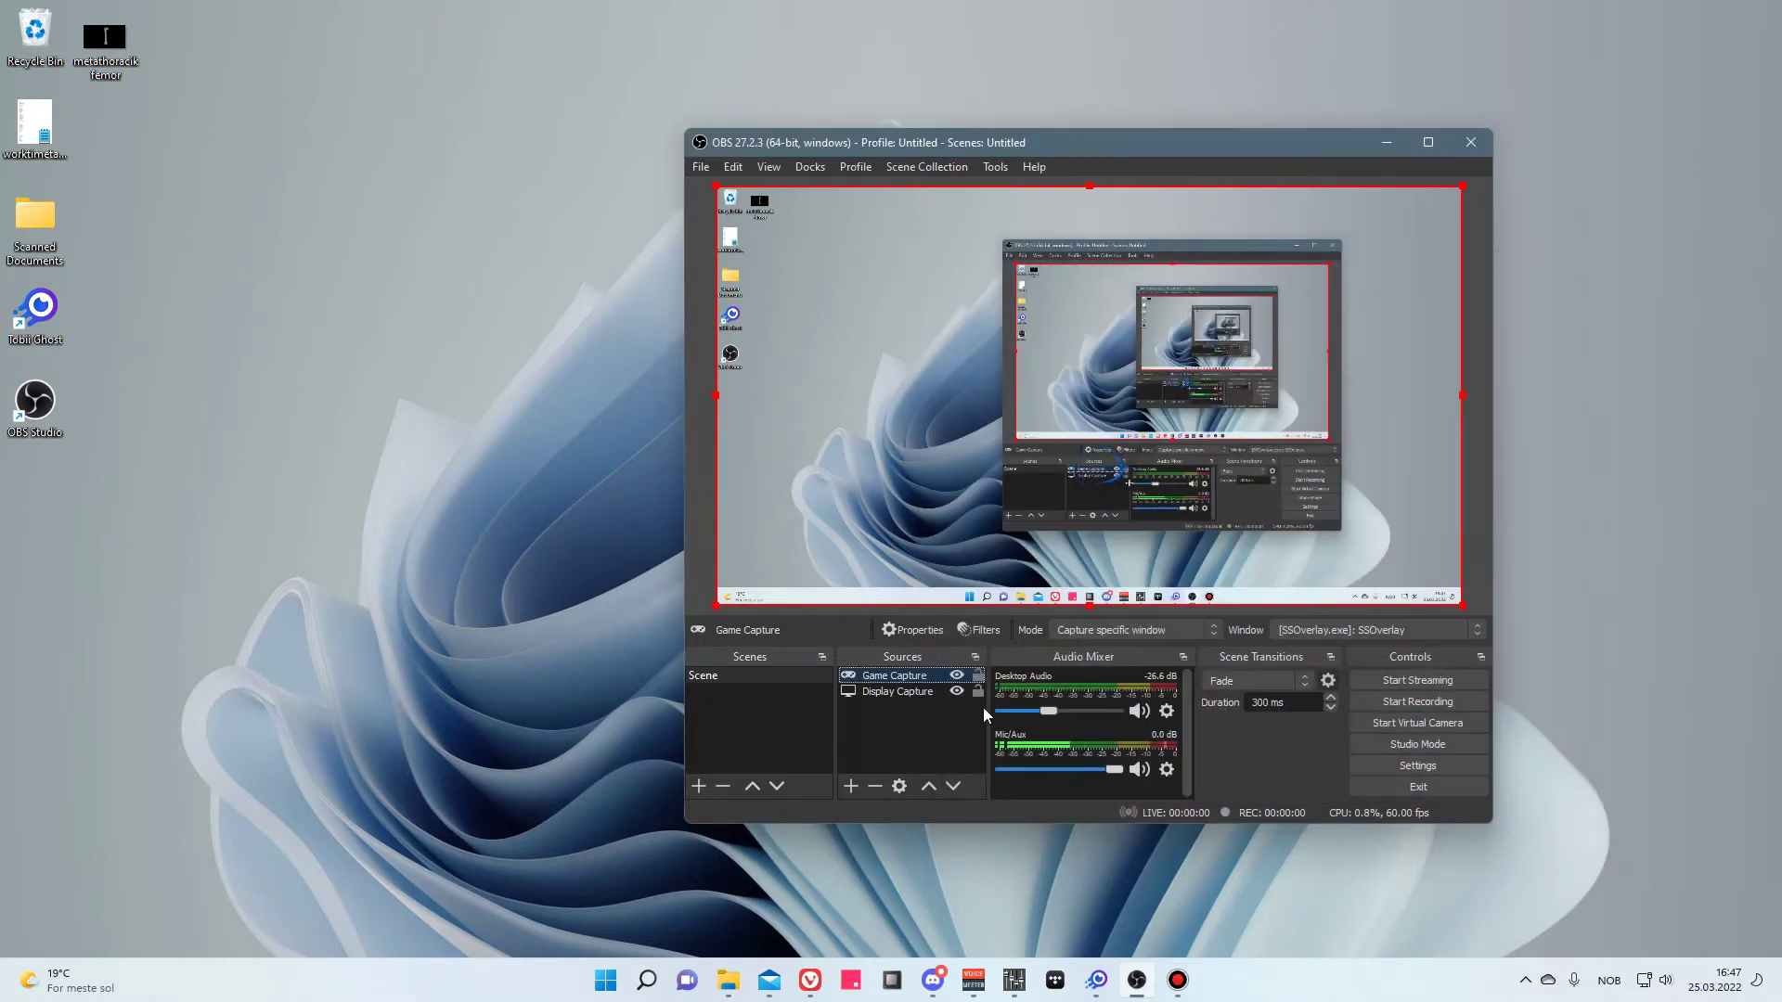
pyautogui.click(896, 694)
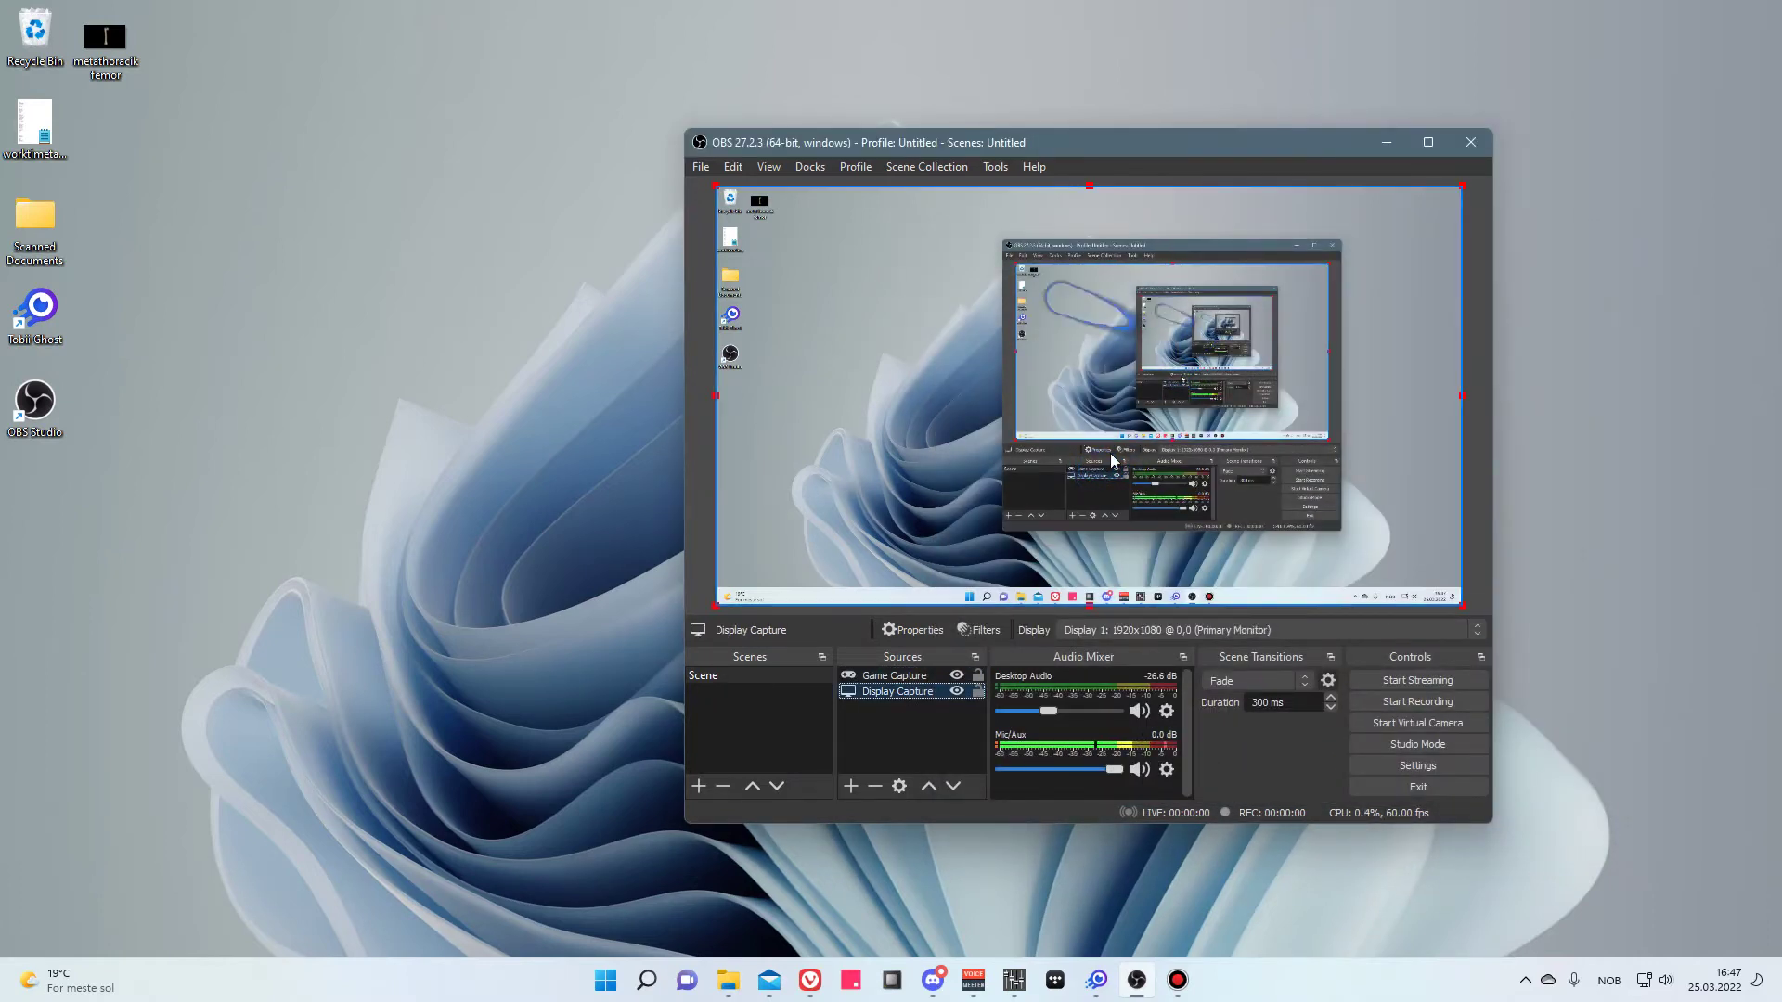
# Start an OBS recording of the screen with the gaze overlay.
pyautogui.click(1473, 705)
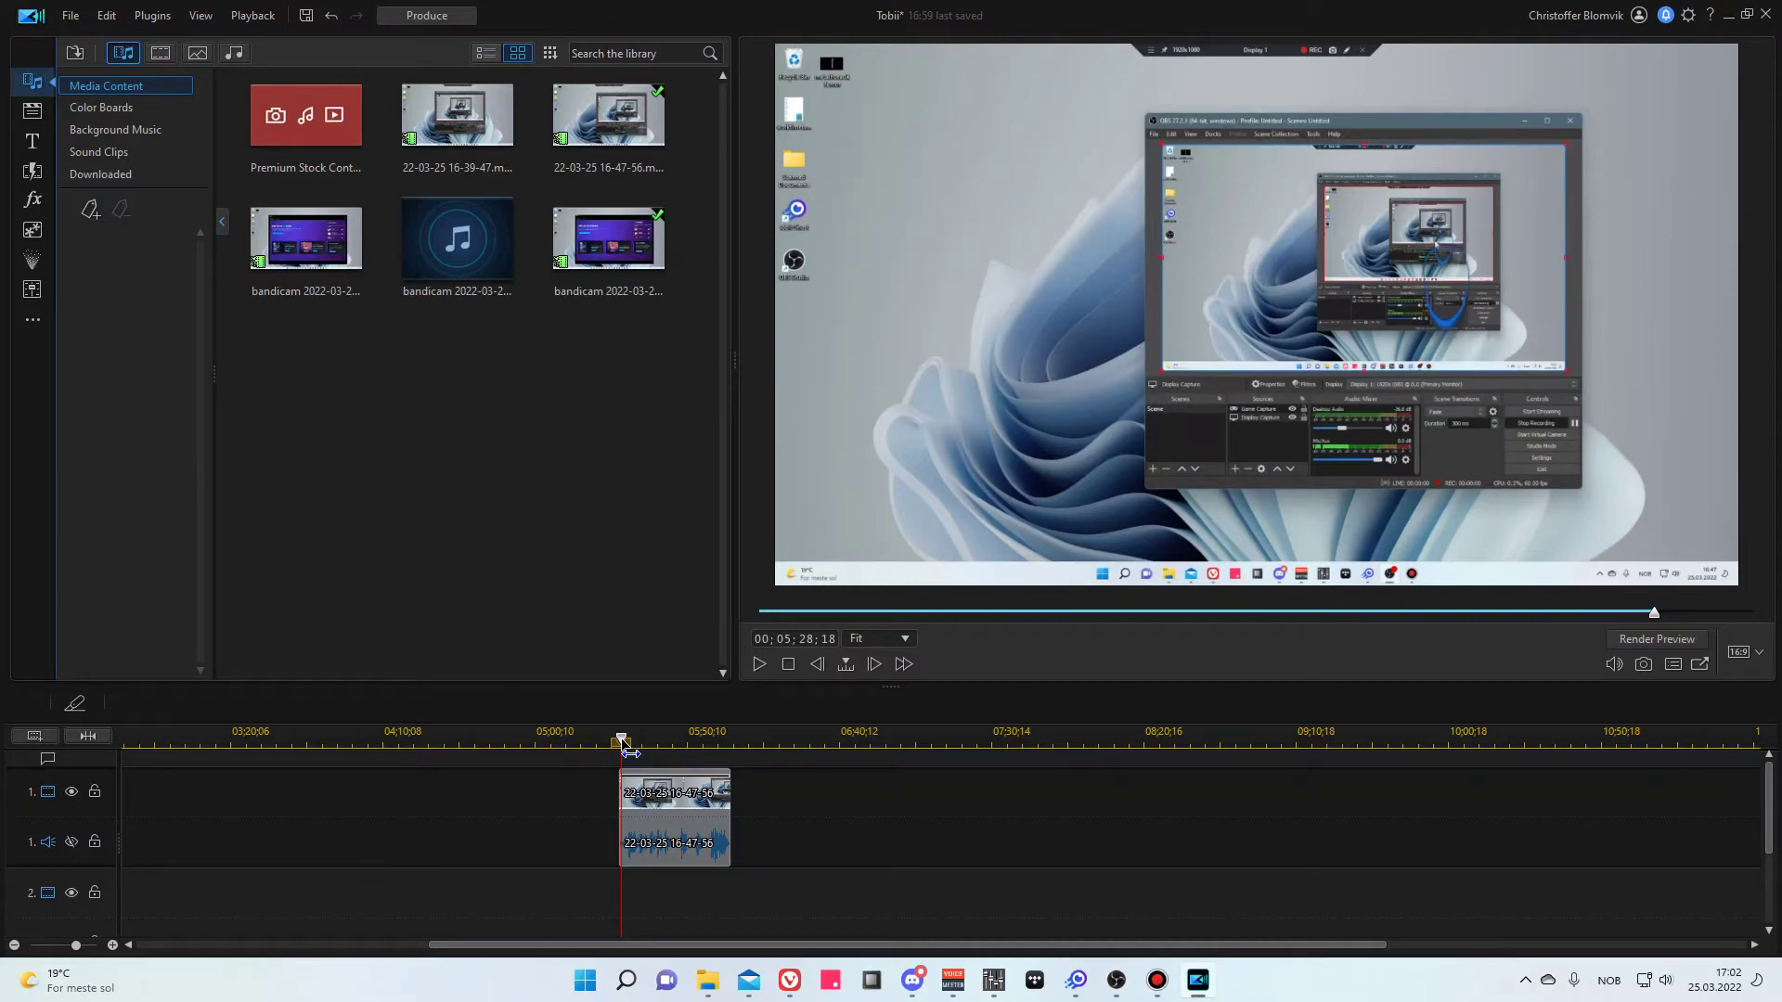
# Play the recorded clip on the PowerDirector timeline from around 05;28.
pyautogui.press('space')
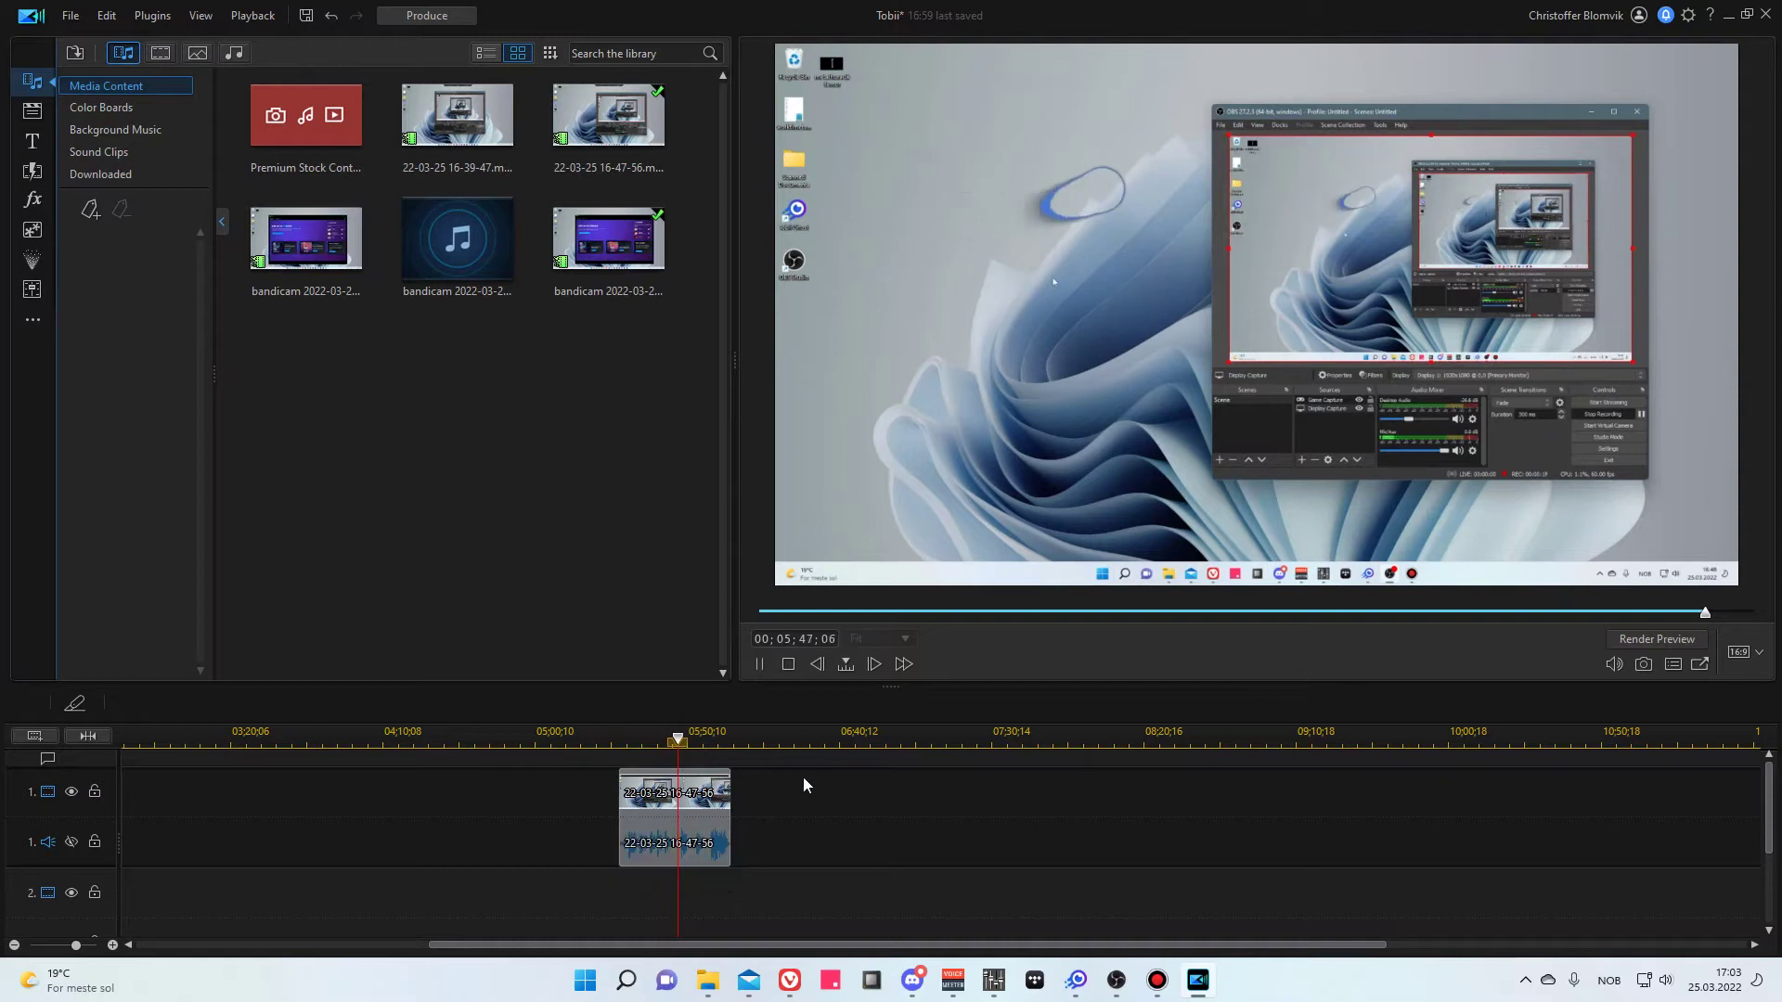
# Set recording output to mkv with H265/HEVC (AMD) encoder, CBR at 6000 bitrate.
pyautogui.moveTo(1197, 975)
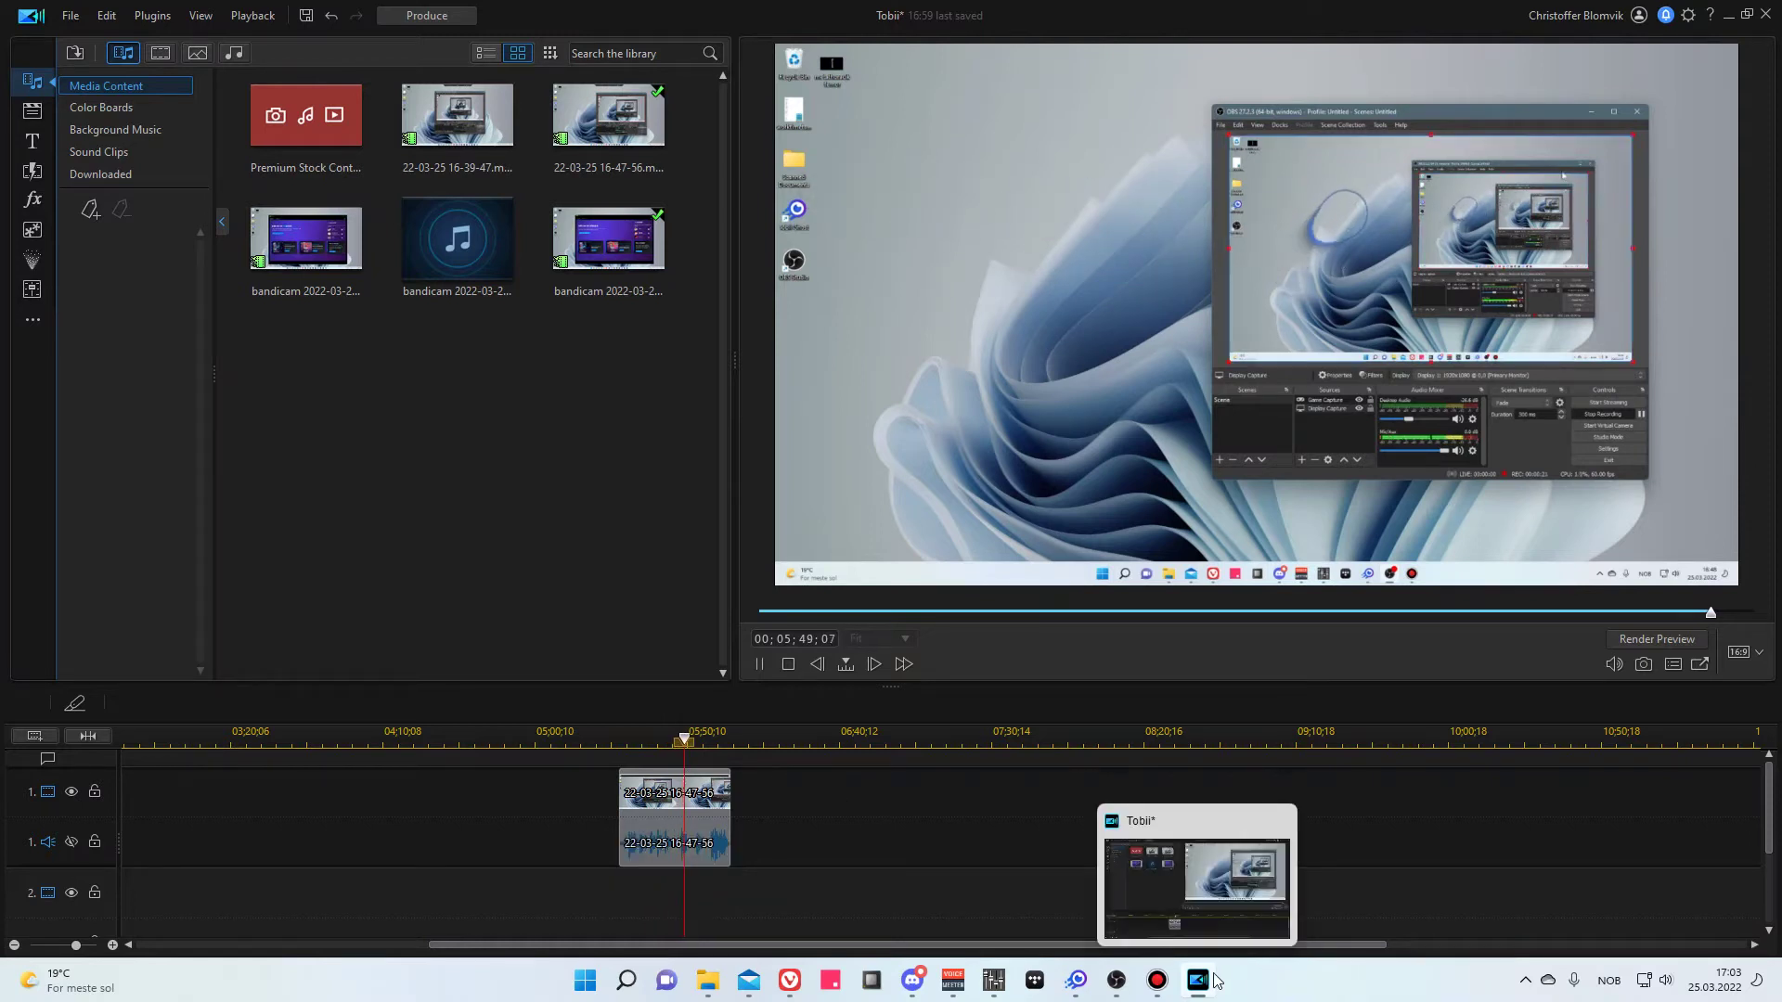
pyautogui.click(1117, 980)
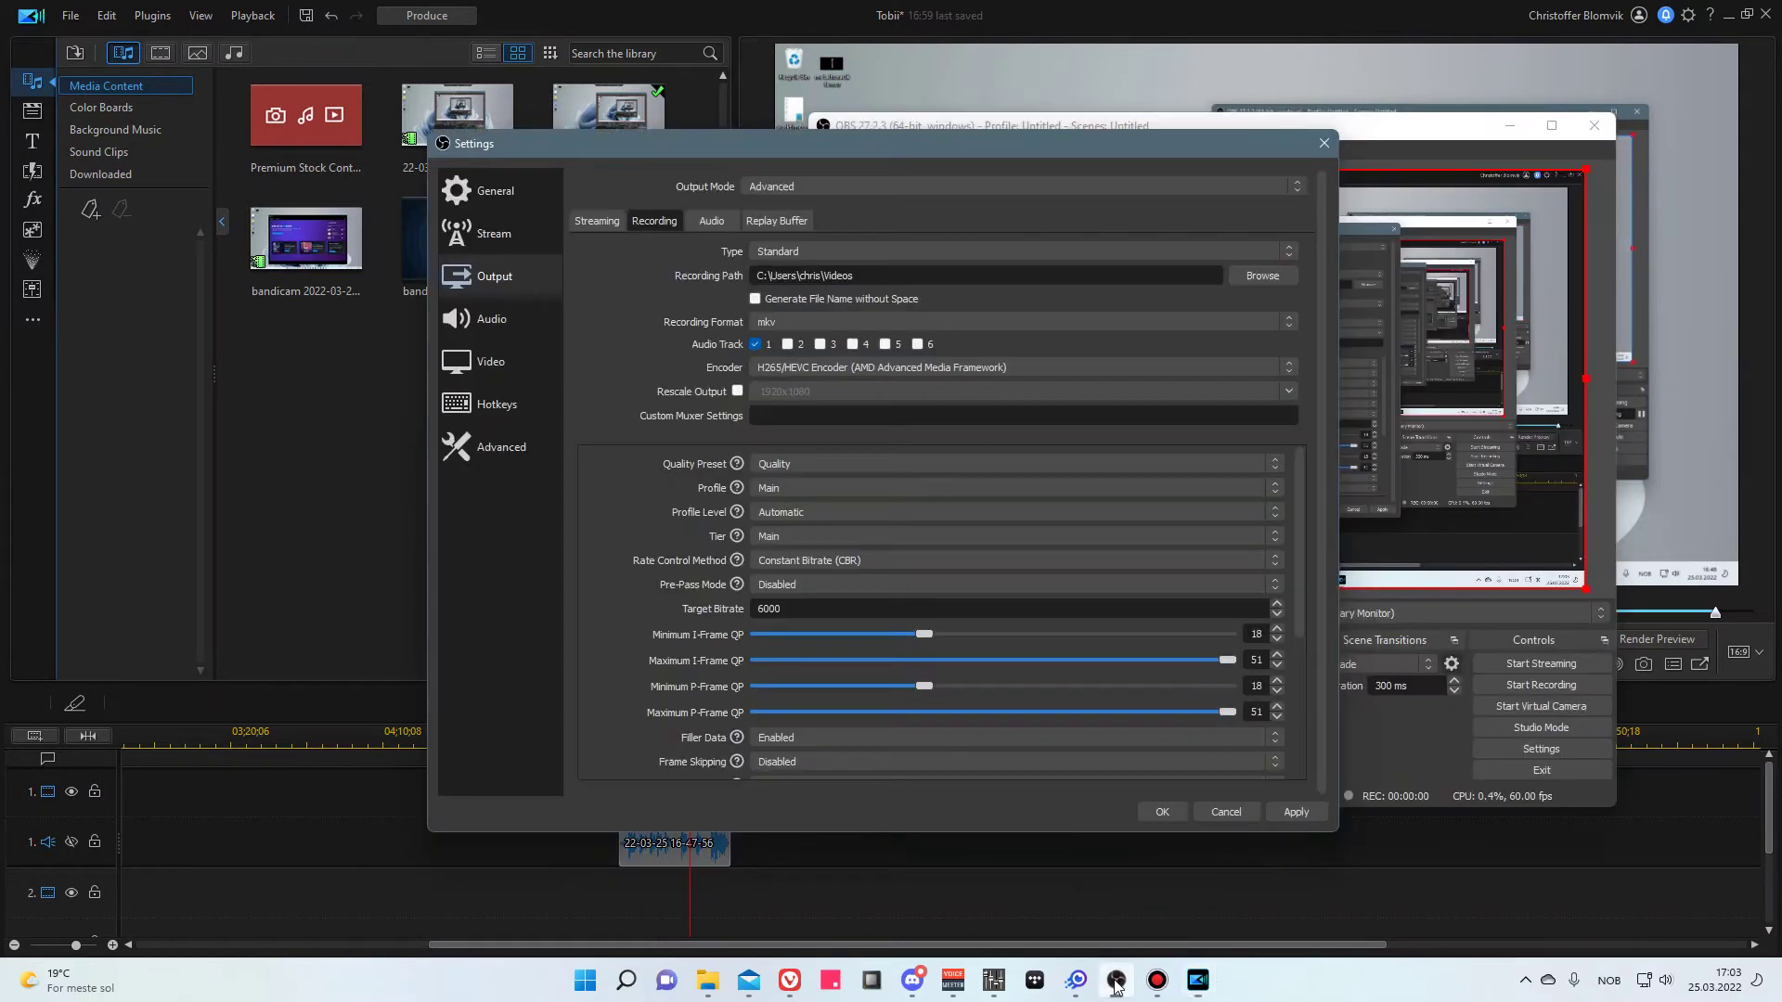
pyautogui.moveTo(972, 148); pyautogui.dragTo(653, 183)
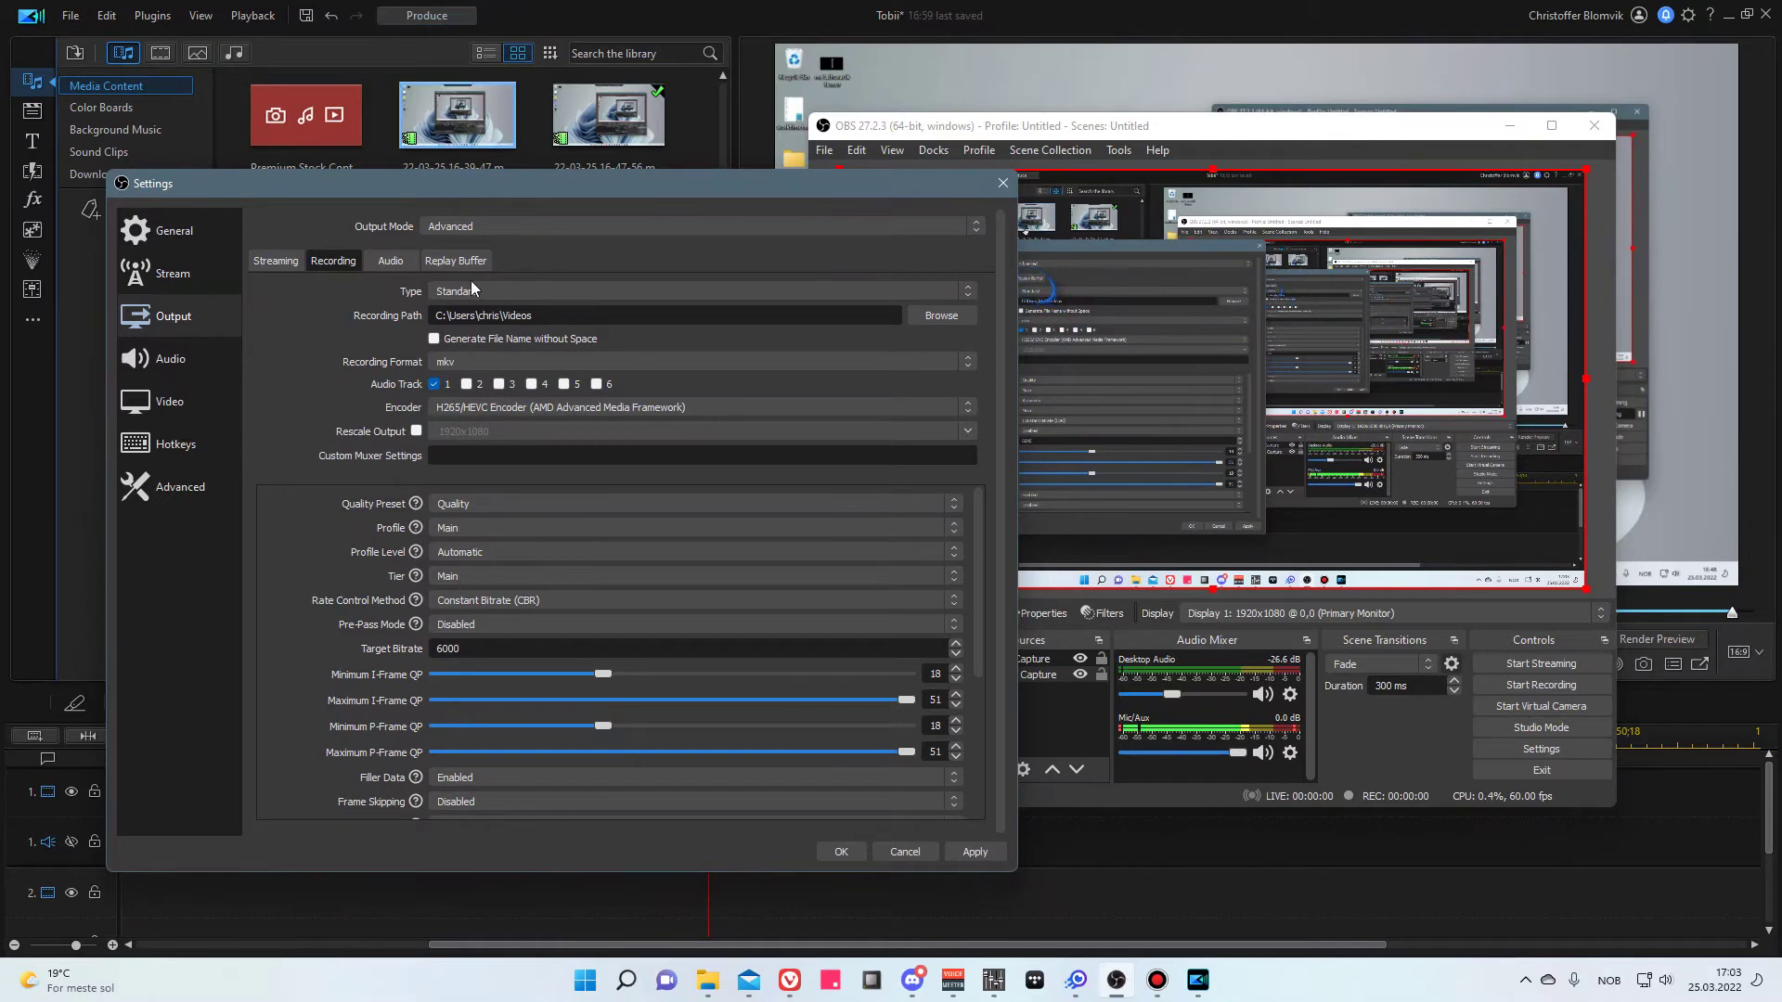
pyautogui.scroll(-2, 364, 505)
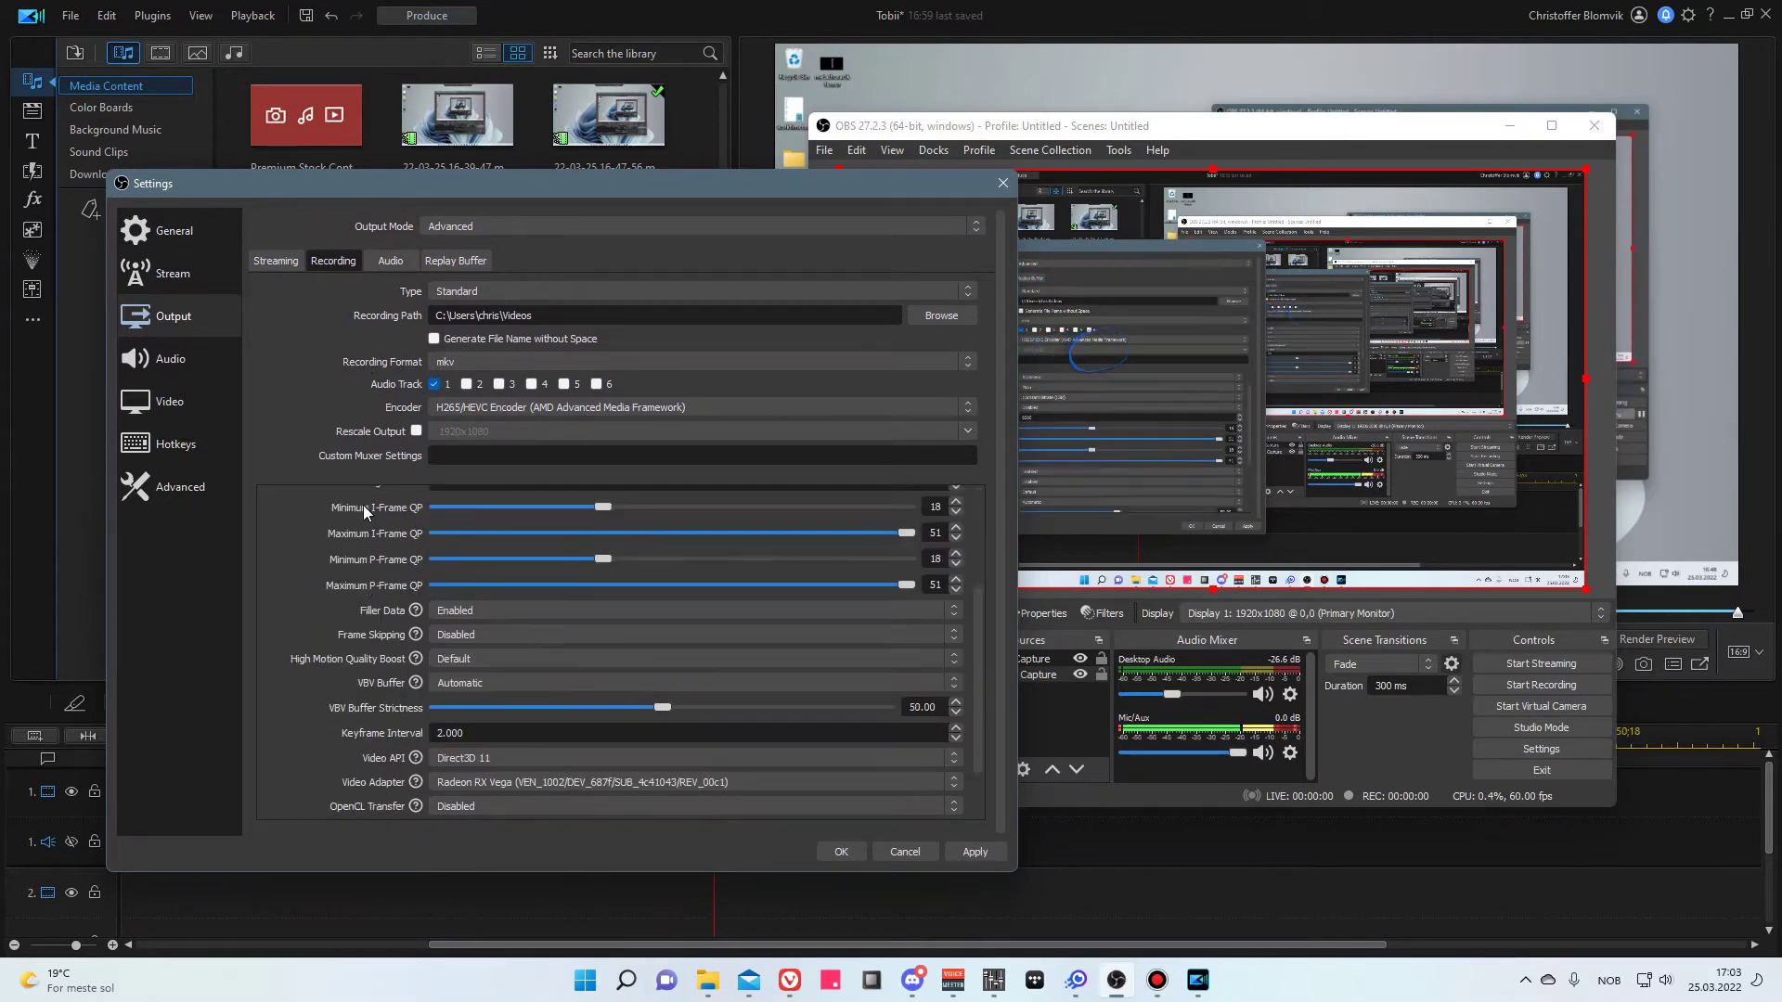
pyautogui.scroll(2, 363, 513)
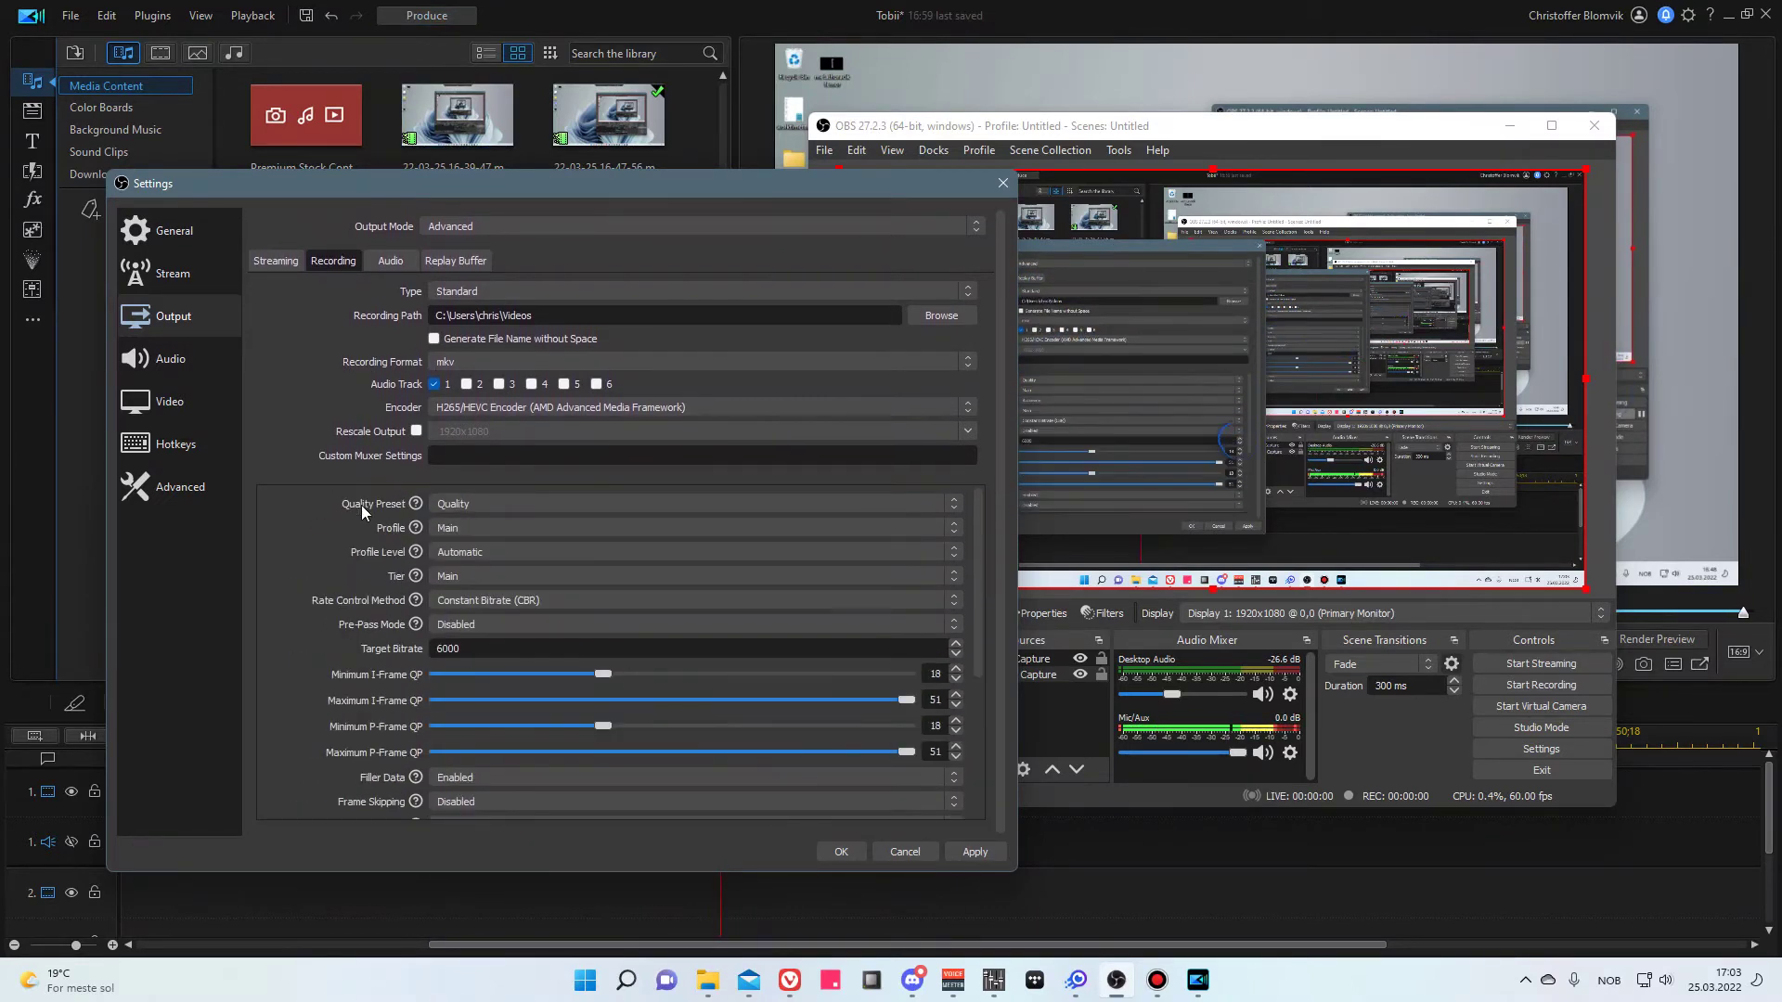
pyautogui.click(289, 269)
pyautogui.click(321, 265)
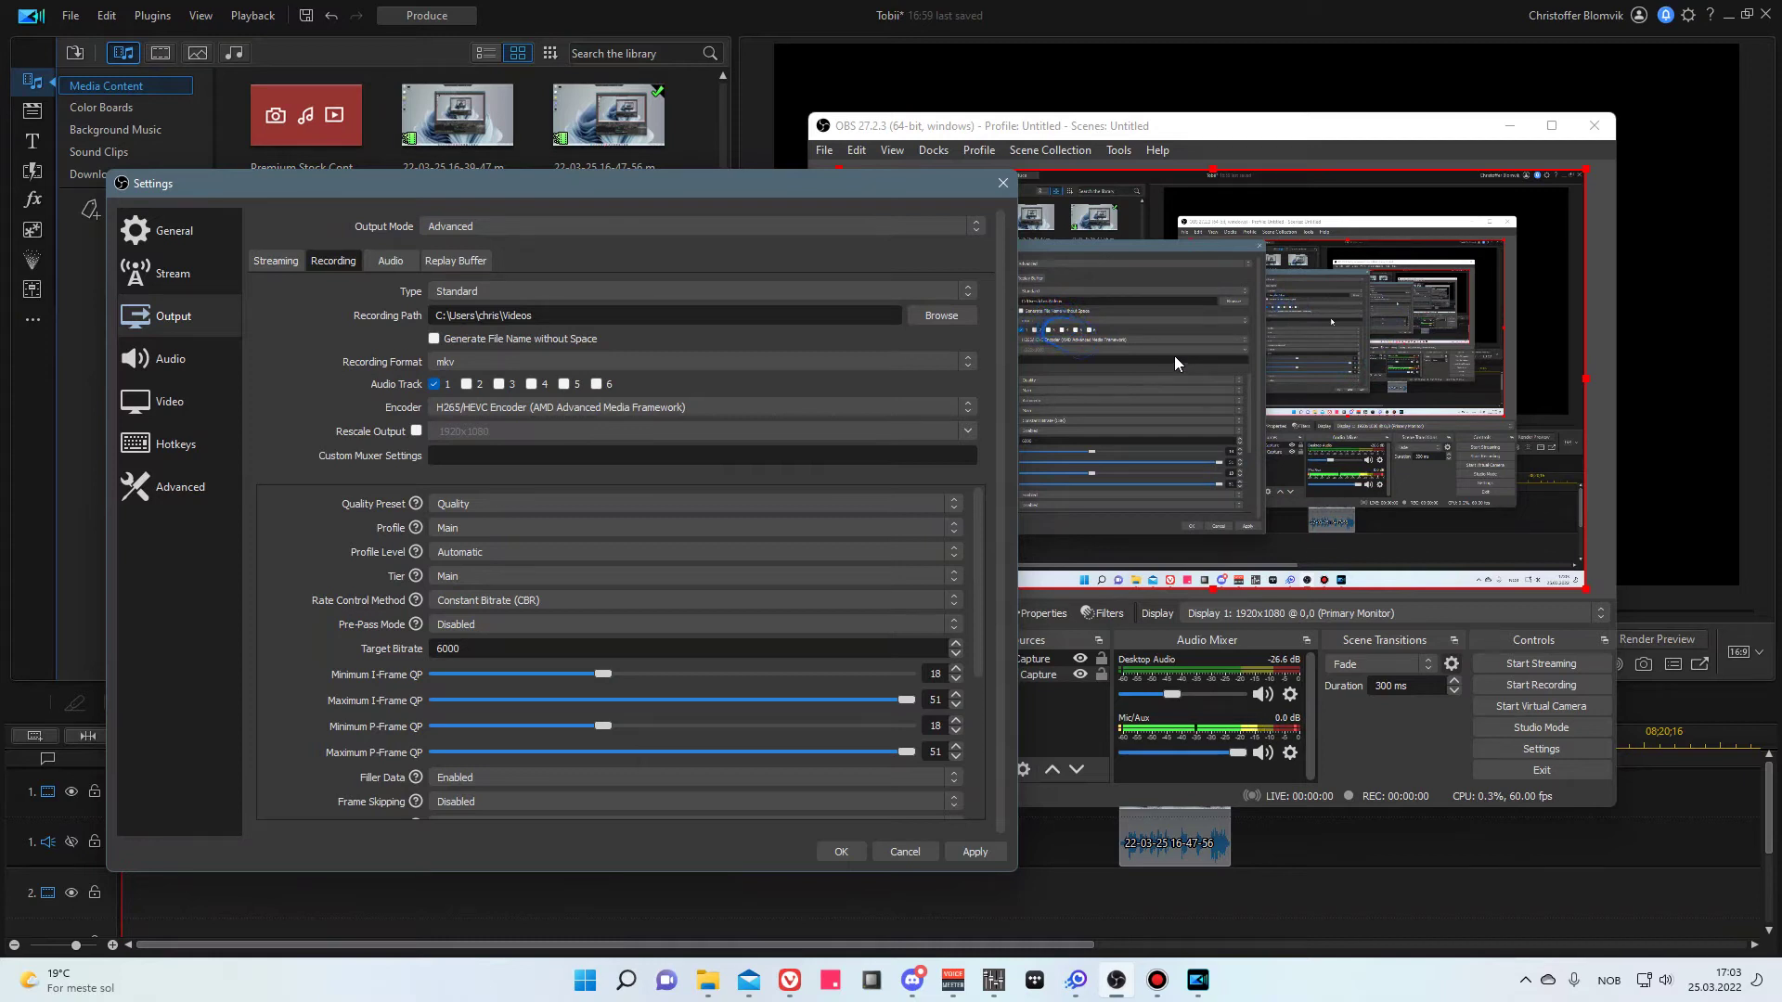
# Close Settings and launch a second OBS instance, placing it beside the first.
pyautogui.click(904, 852)
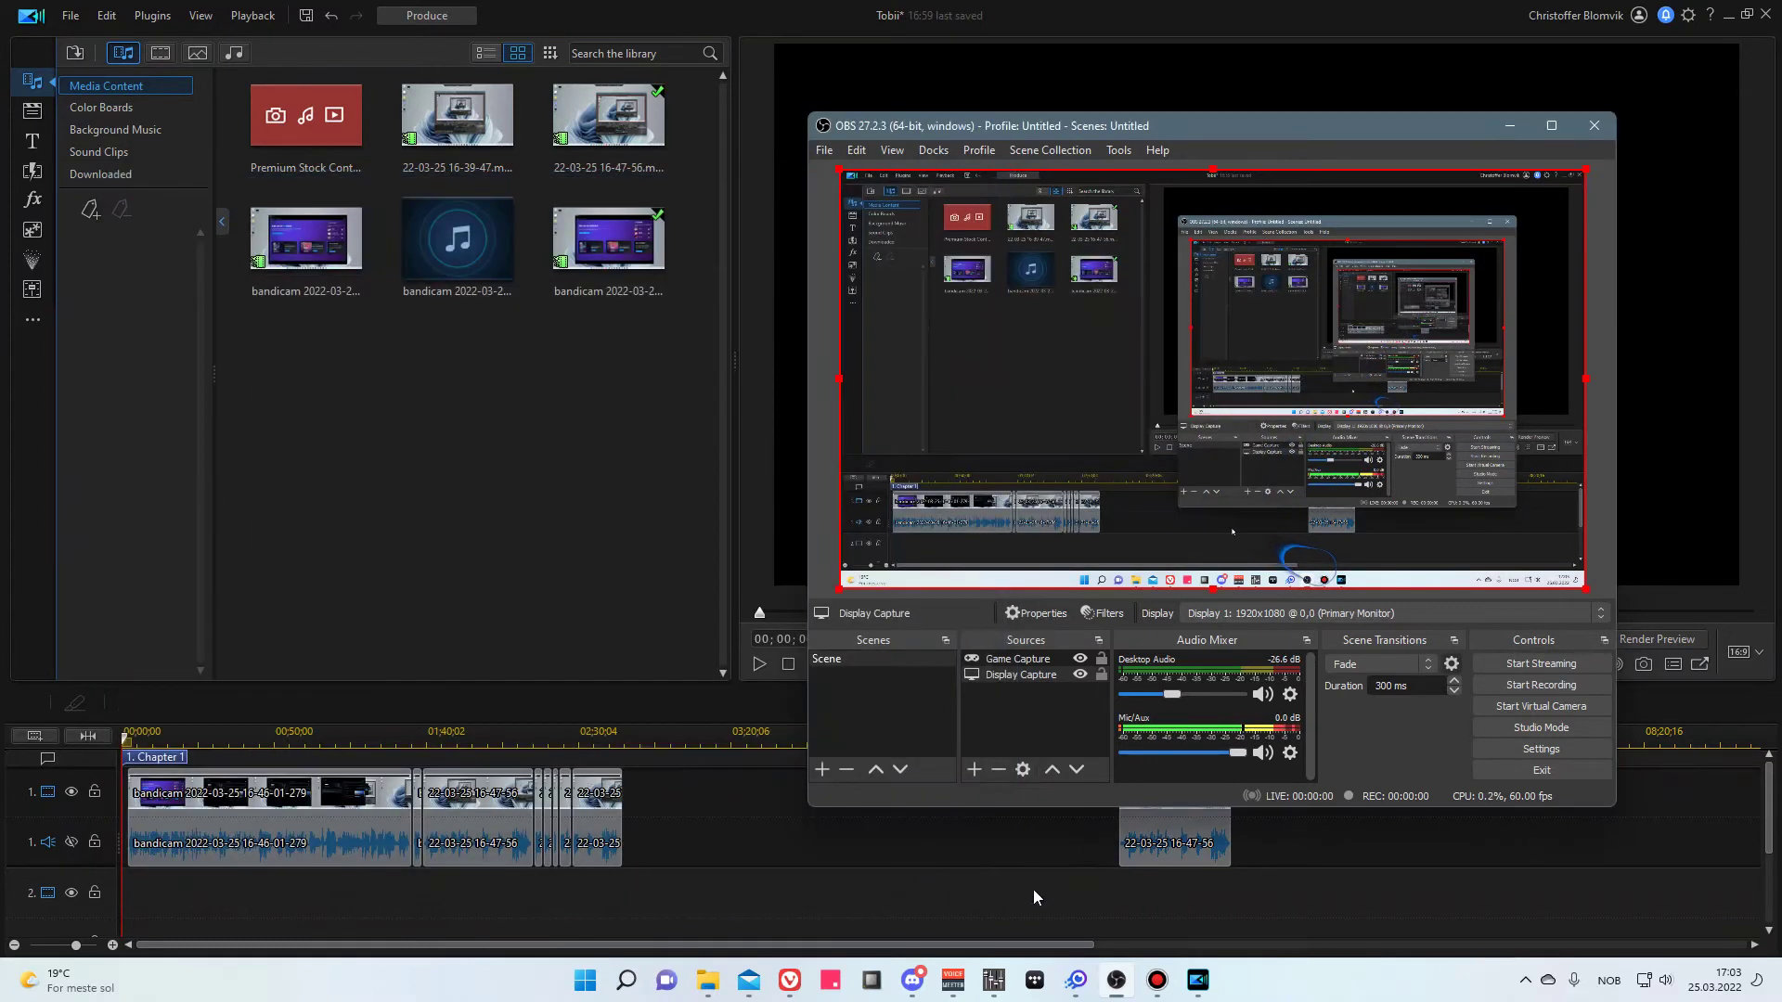
pyautogui.rightClick(1120, 984)
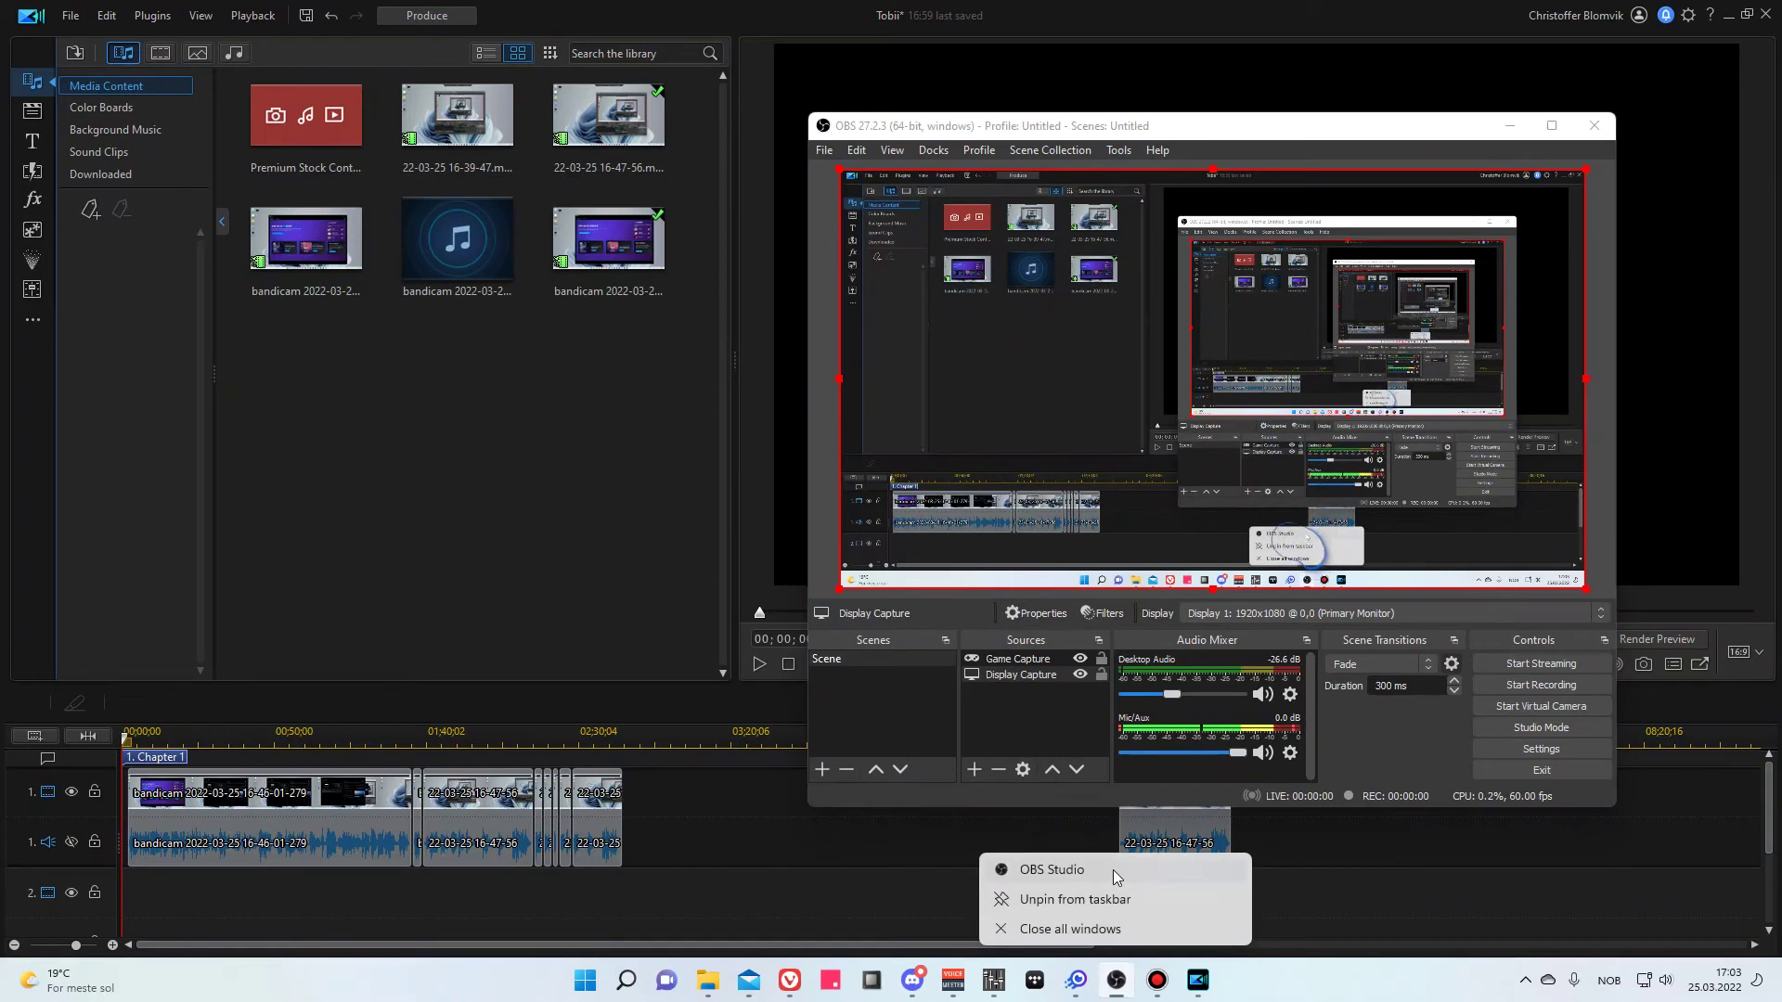
pyautogui.click(1117, 984)
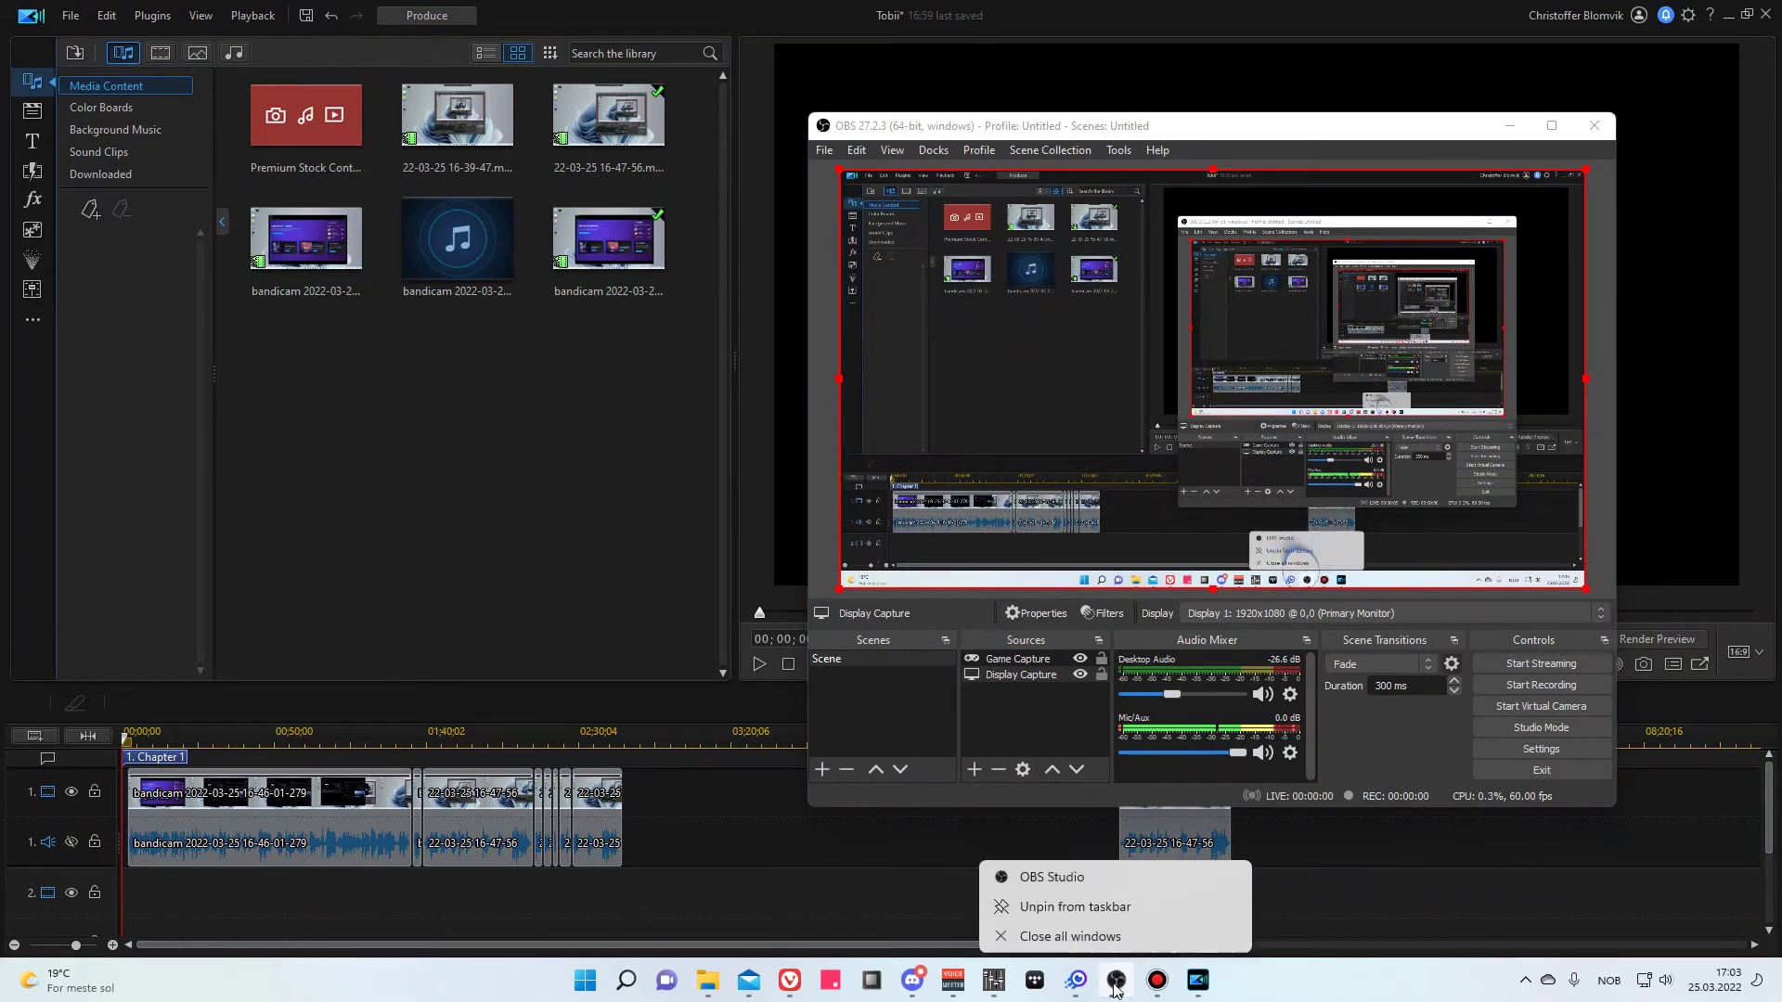
pyautogui.click(1095, 873)
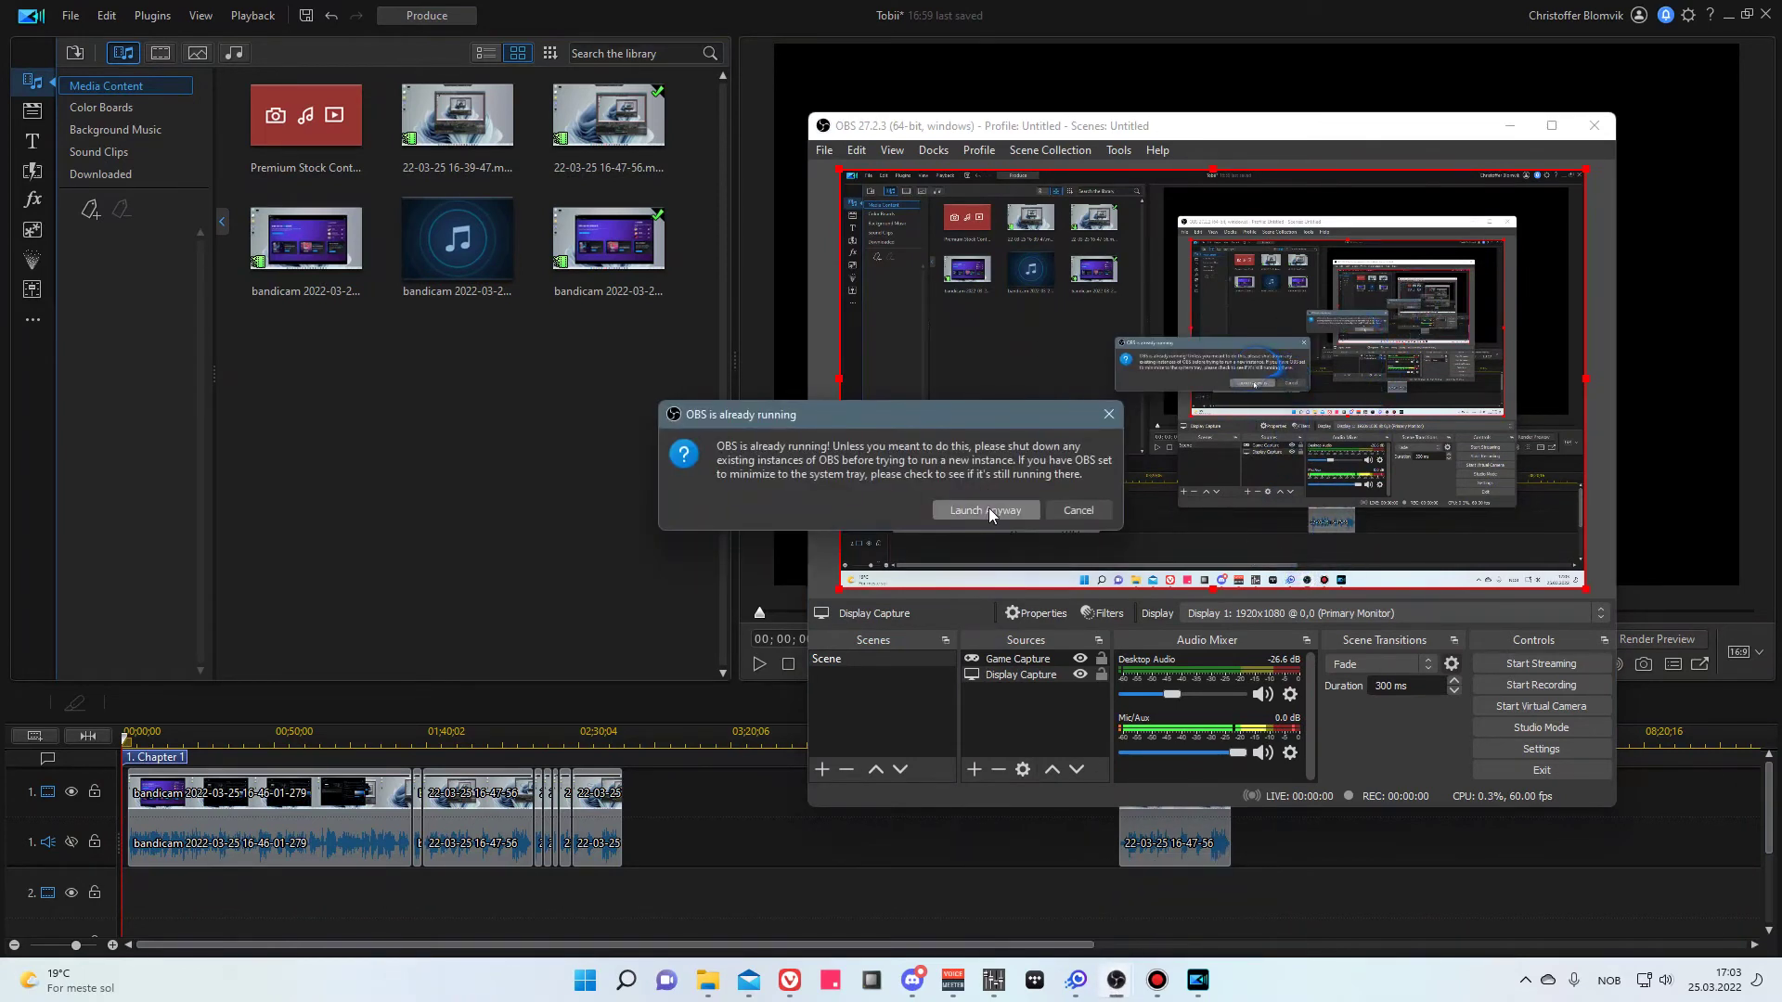
pyautogui.click(989, 509)
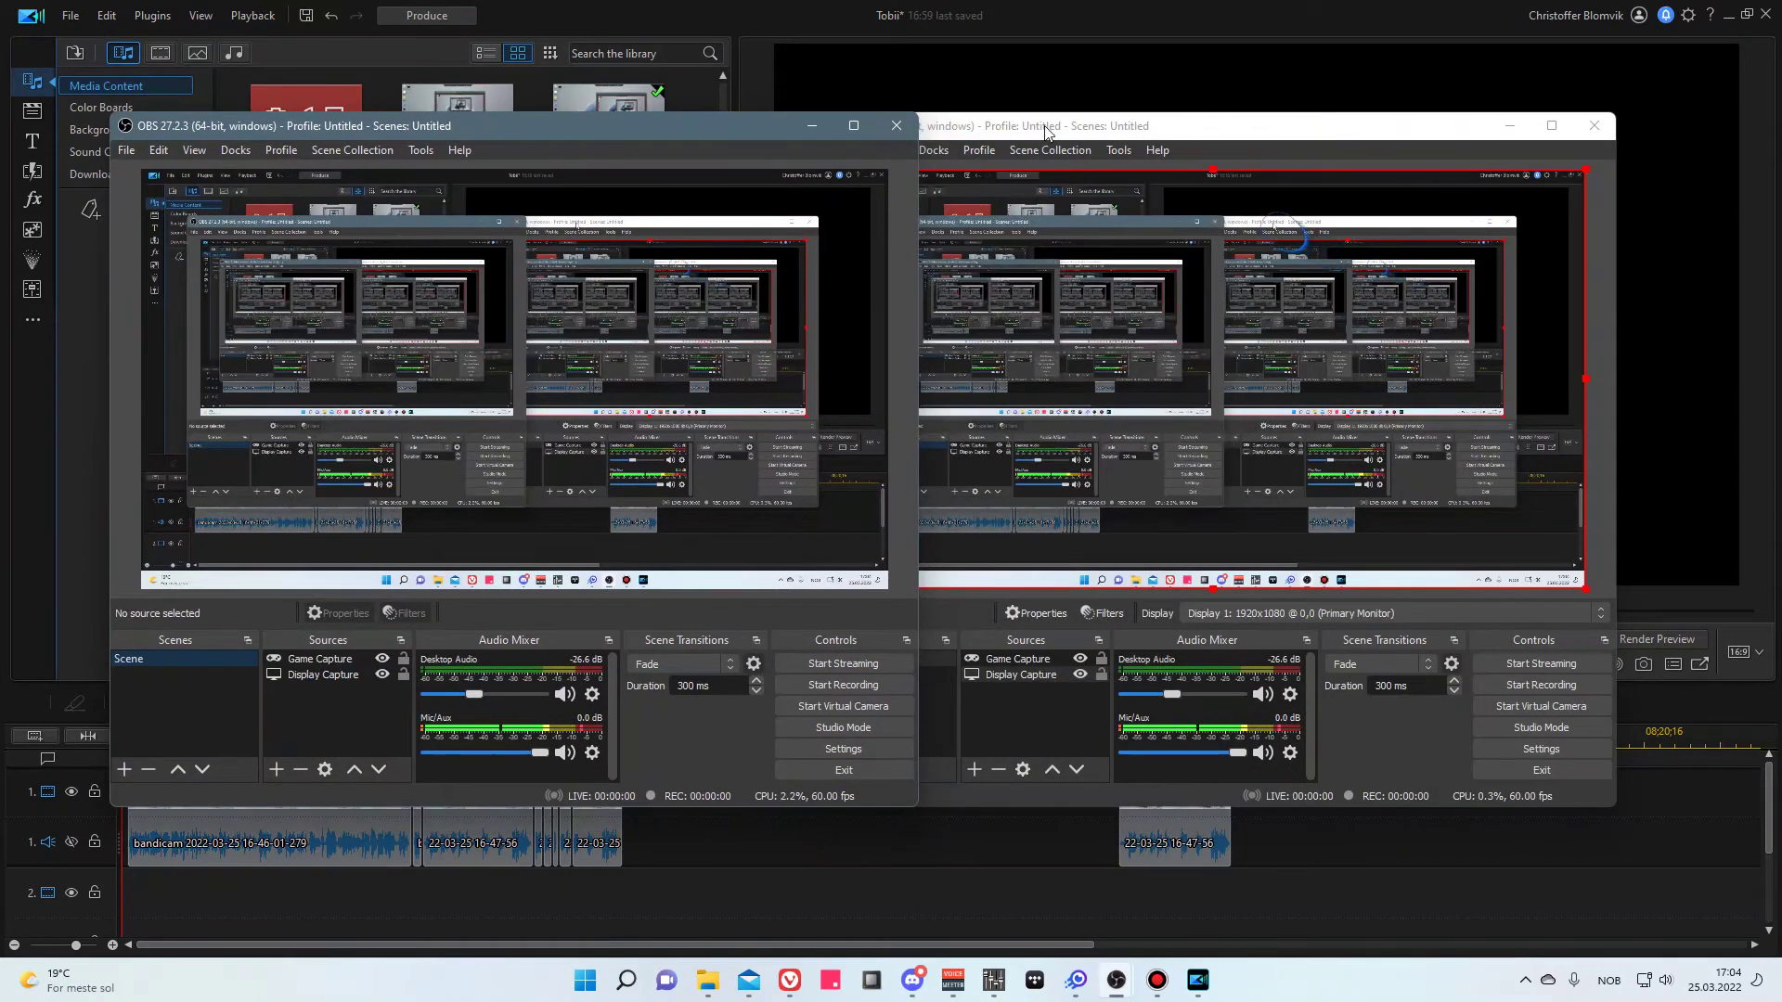
pyautogui.moveTo(1046, 129); pyautogui.dragTo(1167, 126)
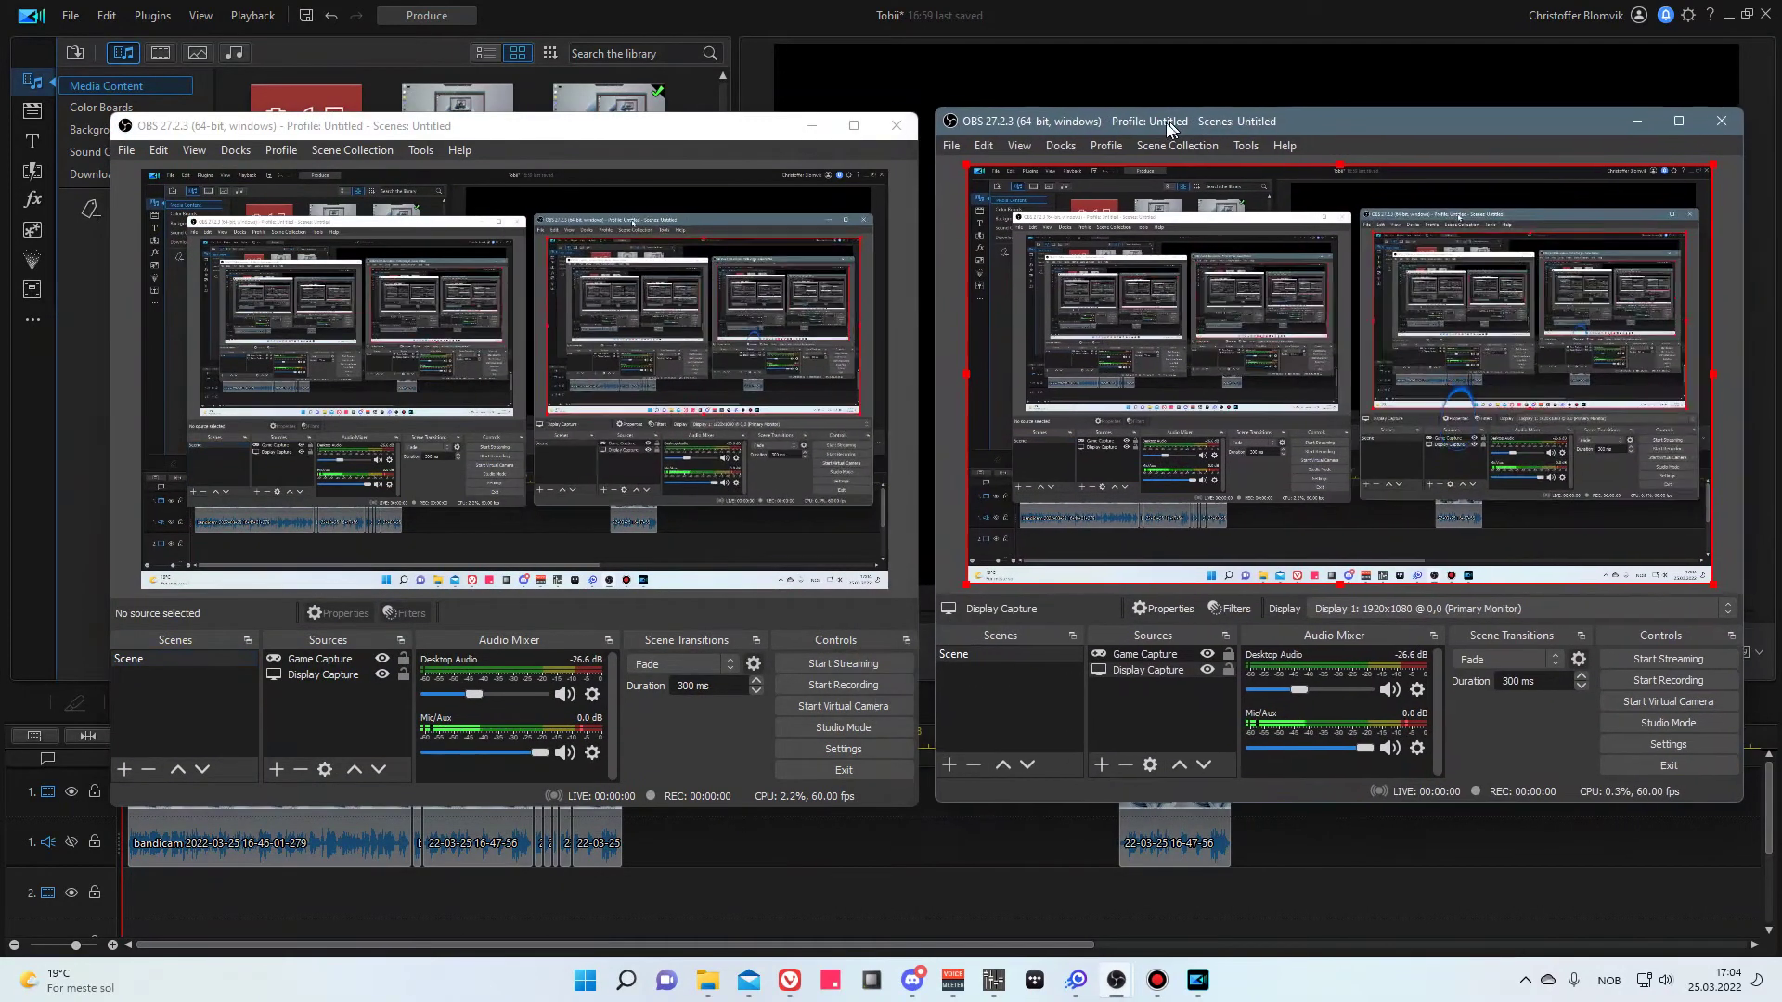
# Show only Game Capture in one instance, only Display Capture in the other, and mute its Desktop Audio.
pyautogui.click(1204, 657)
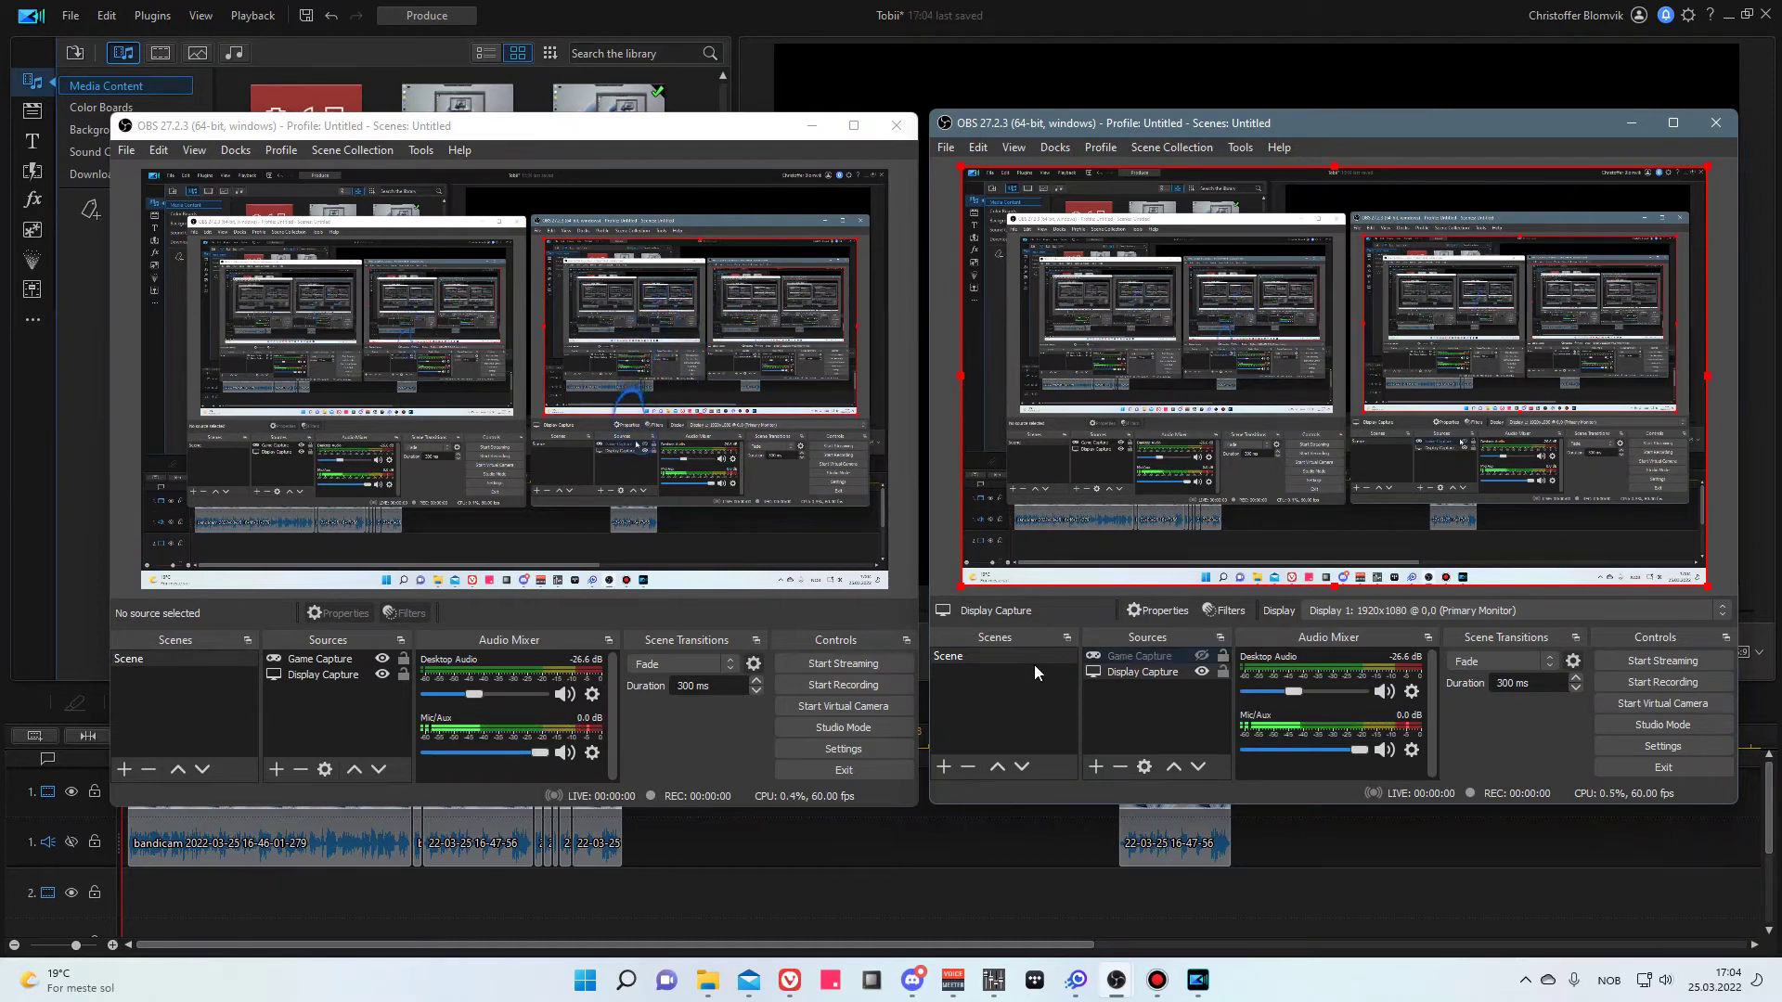
pyautogui.click(382, 675)
pyautogui.click(256, 353)
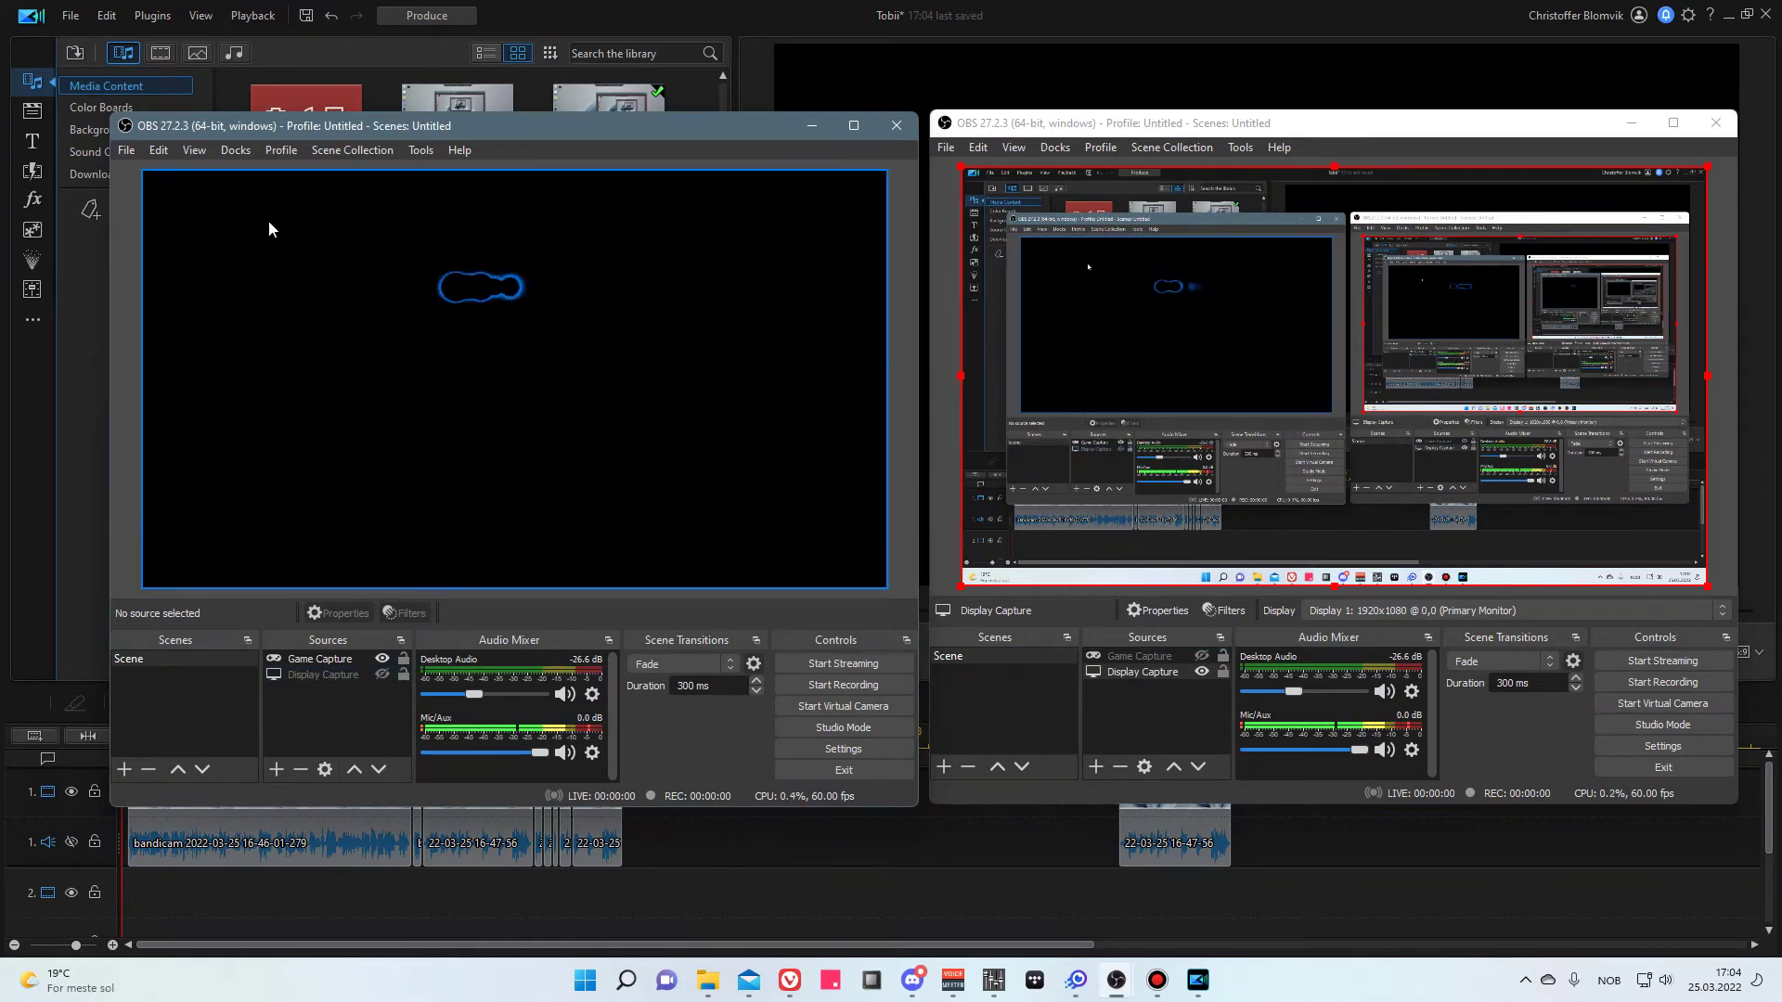
pyautogui.click(1494, 298)
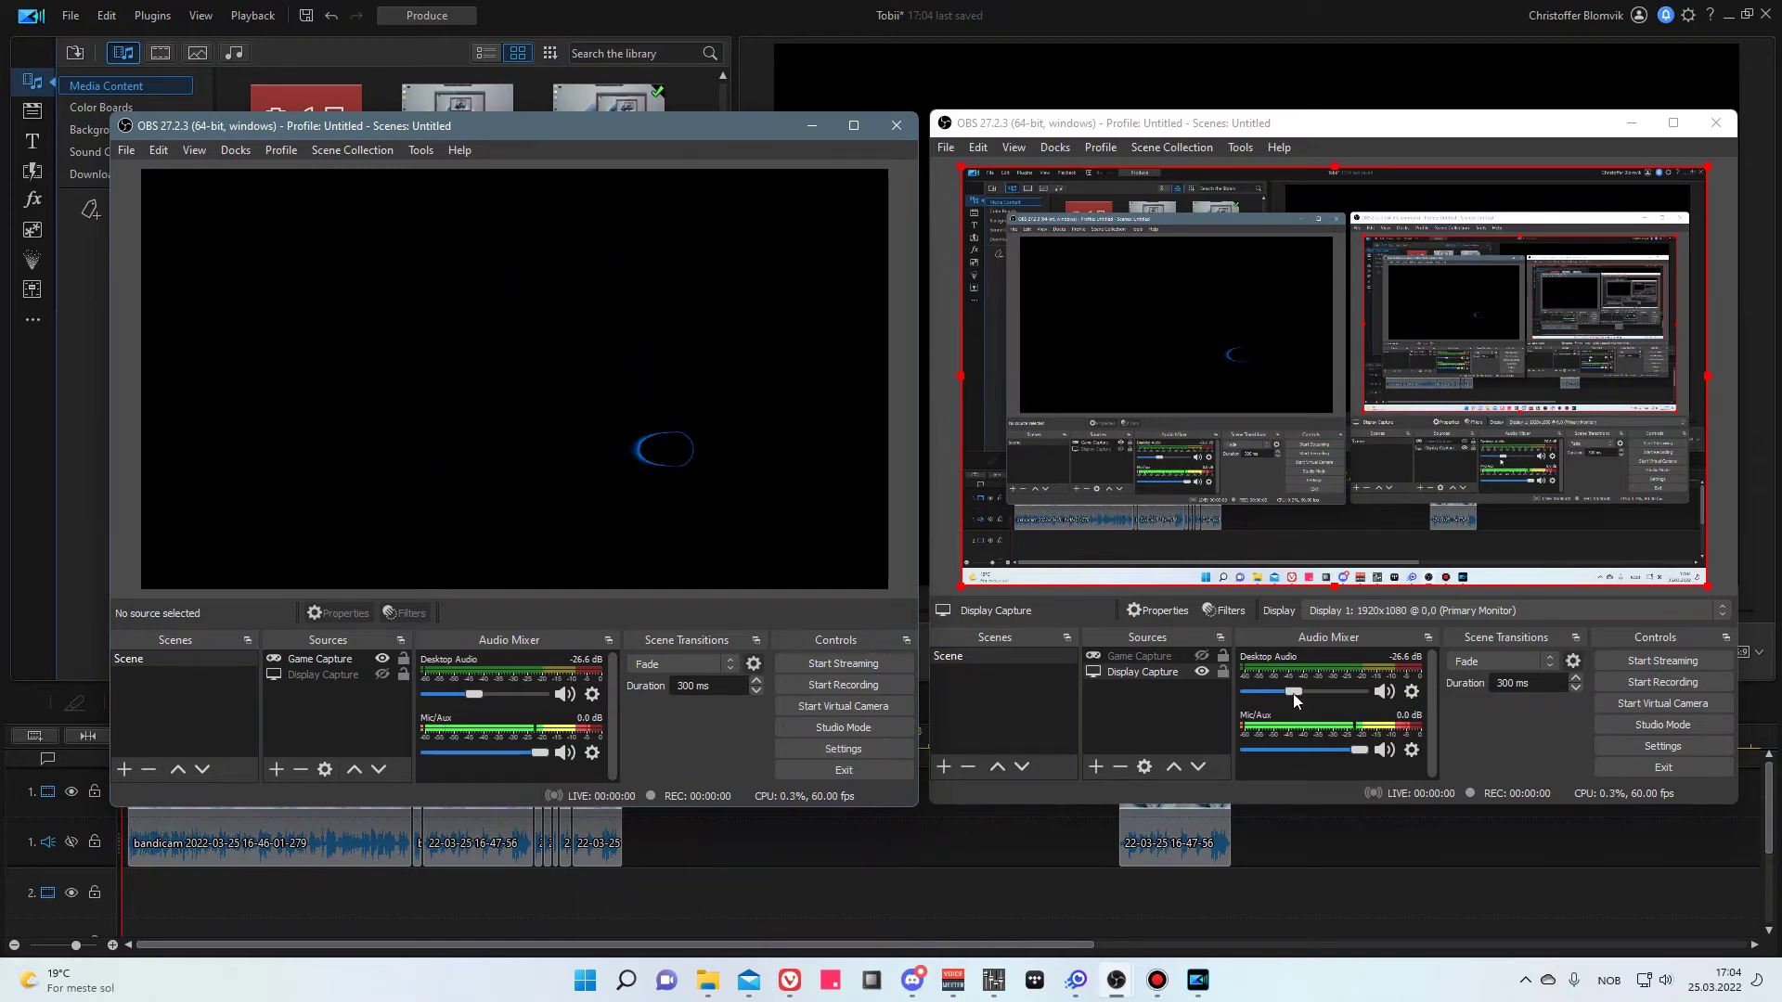
pyautogui.moveTo(1296, 694); pyautogui.dragTo(1221, 663)
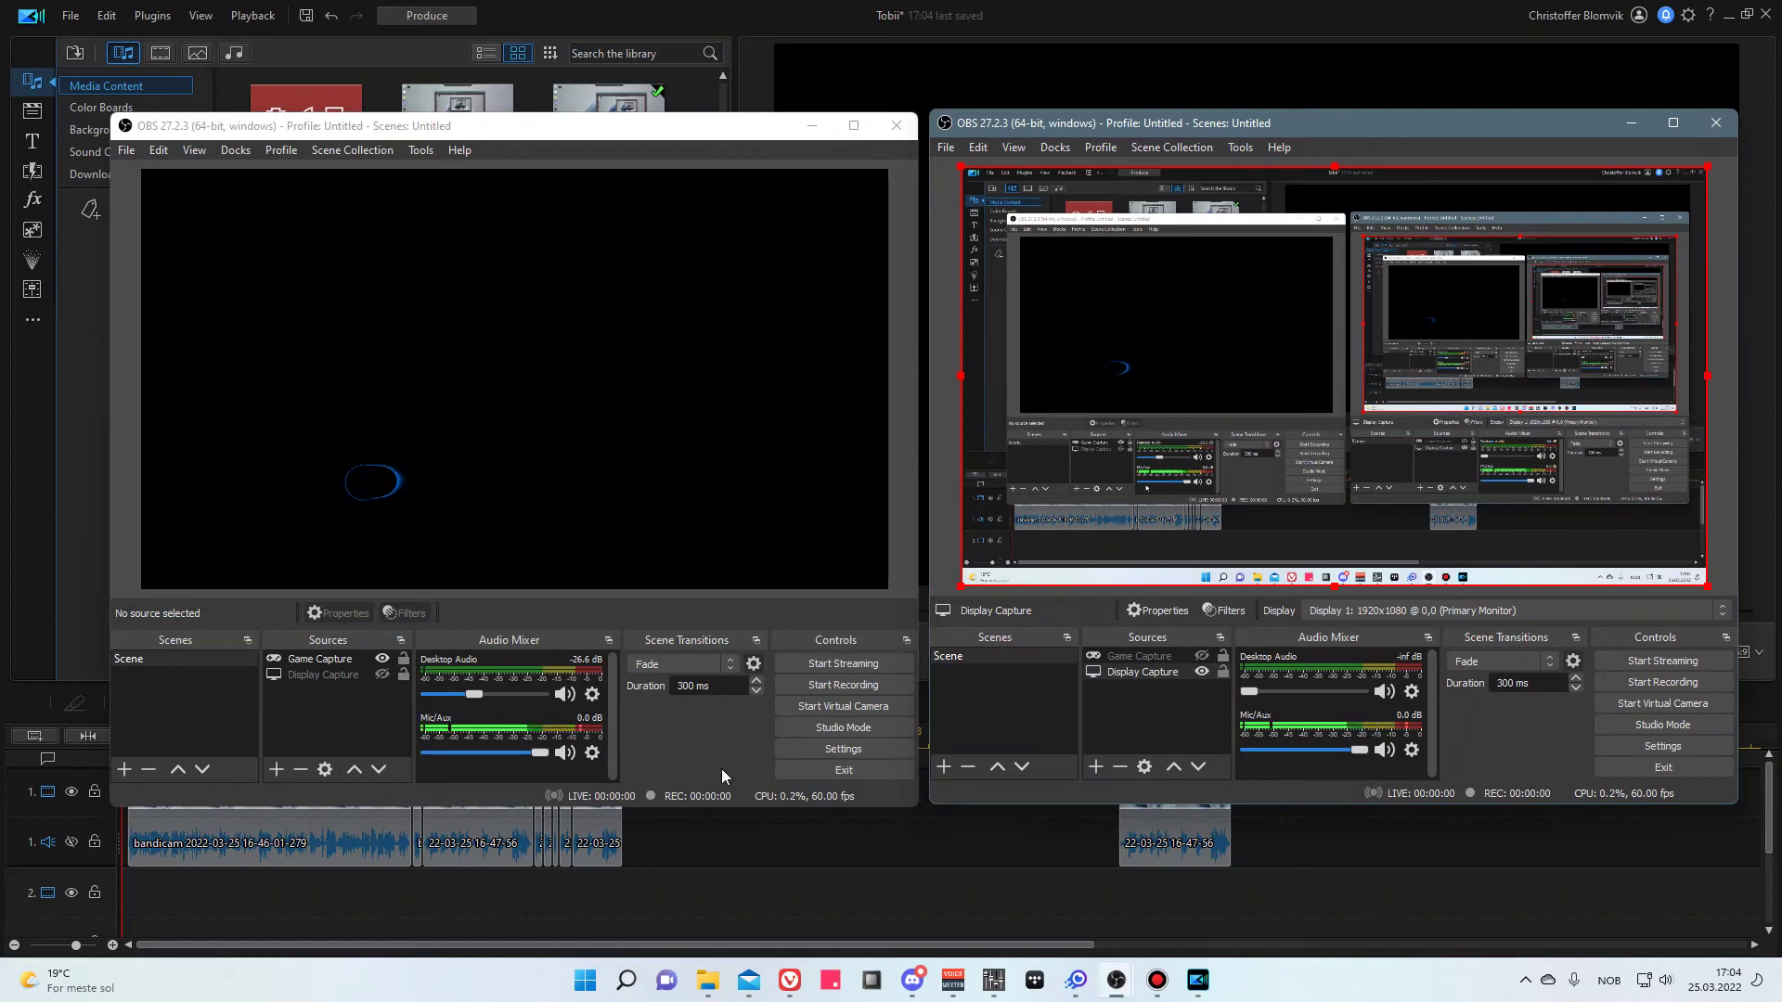
# Record in both OBS instances at once, stop both recordings, and minimise both windows.
pyautogui.click(1632, 683)
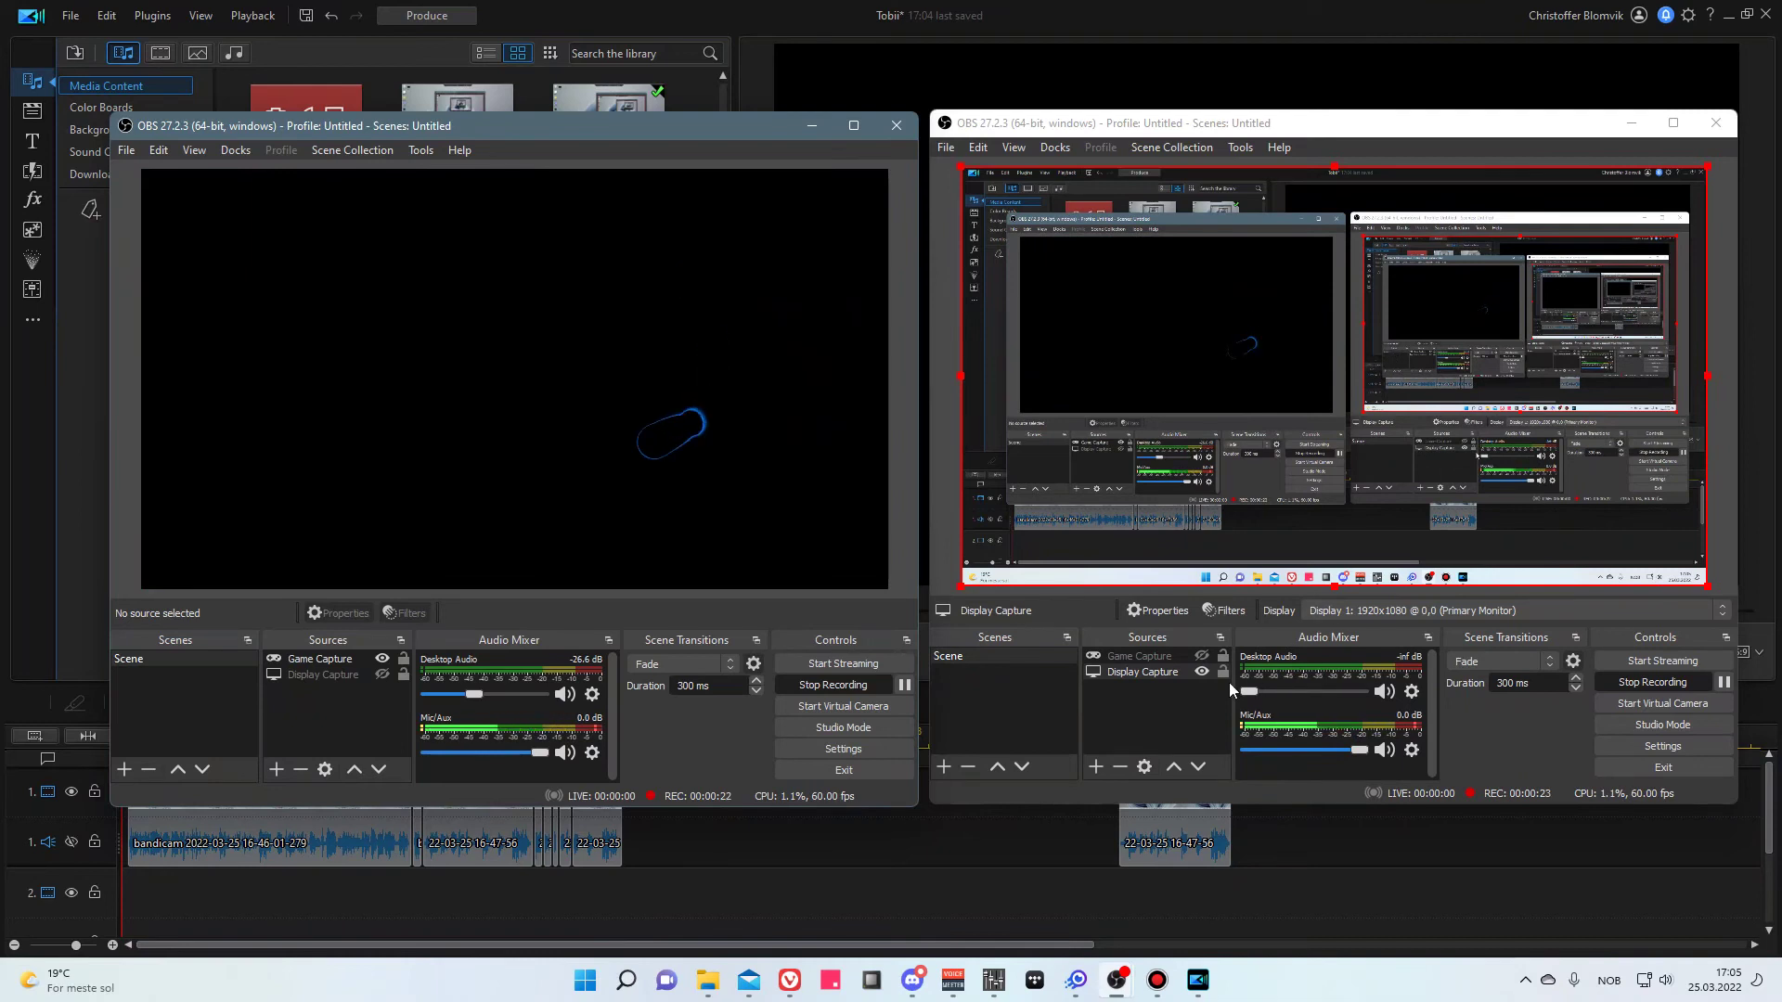
pyautogui.click(794, 685)
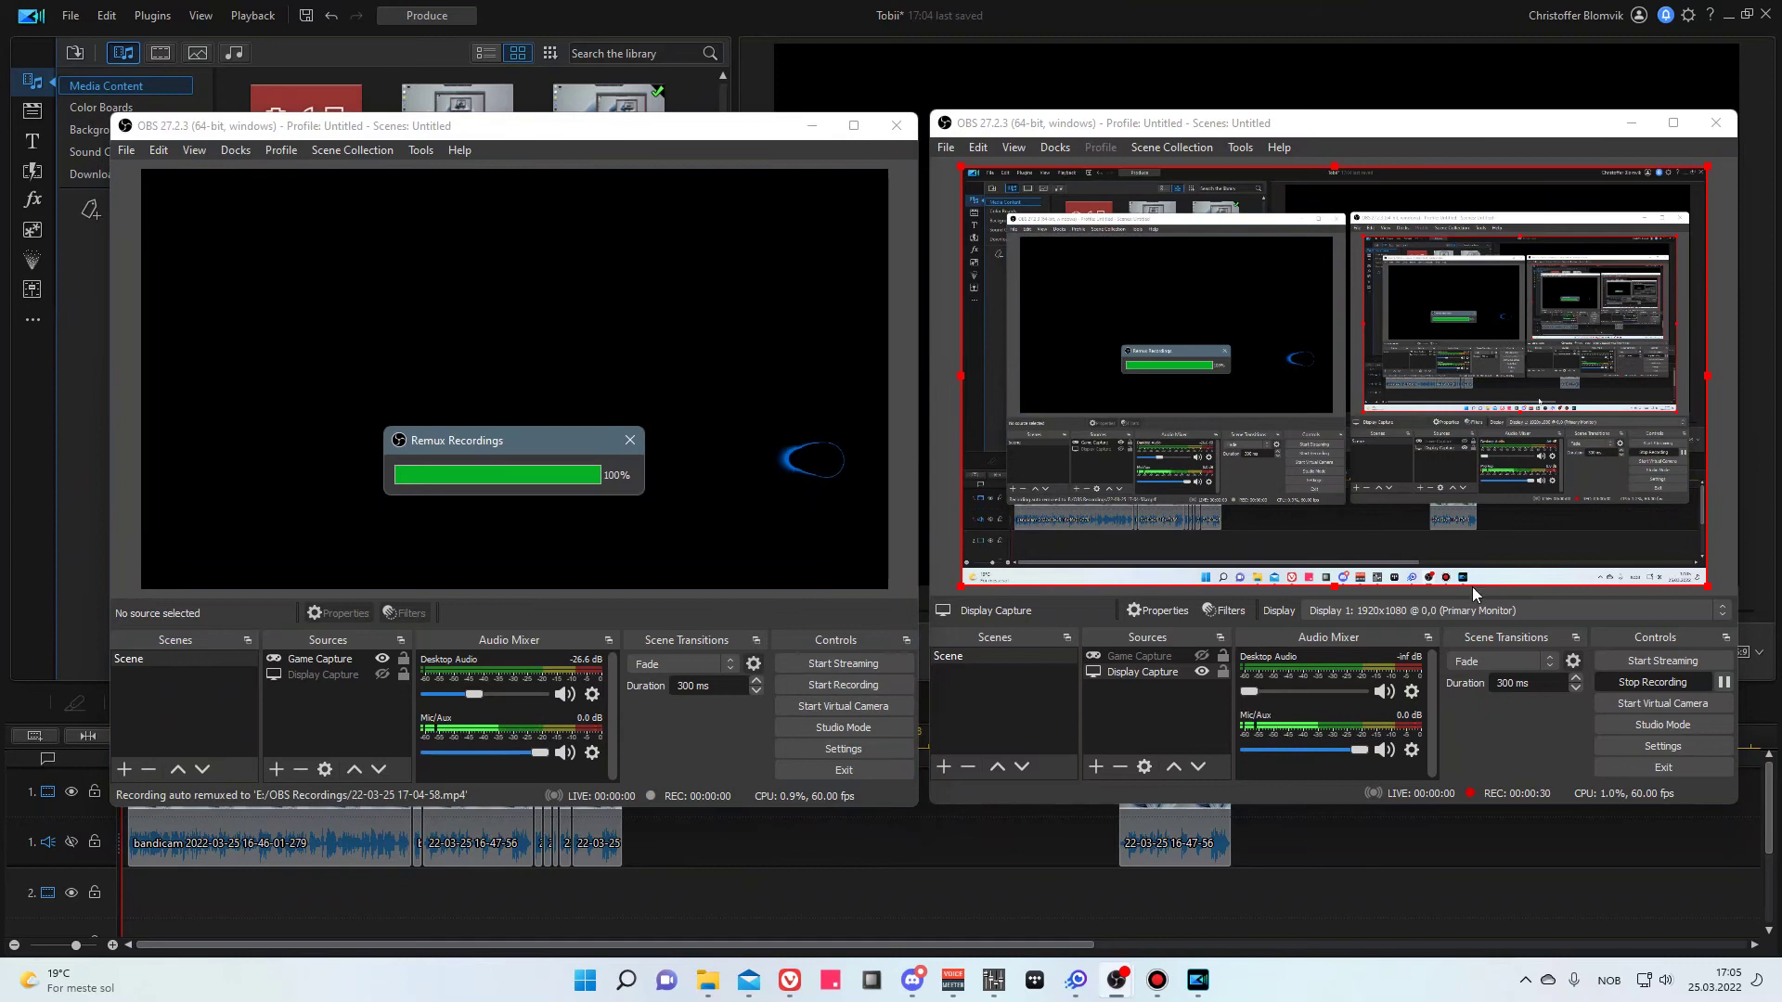
pyautogui.click(1651, 687)
pyautogui.click(1631, 123)
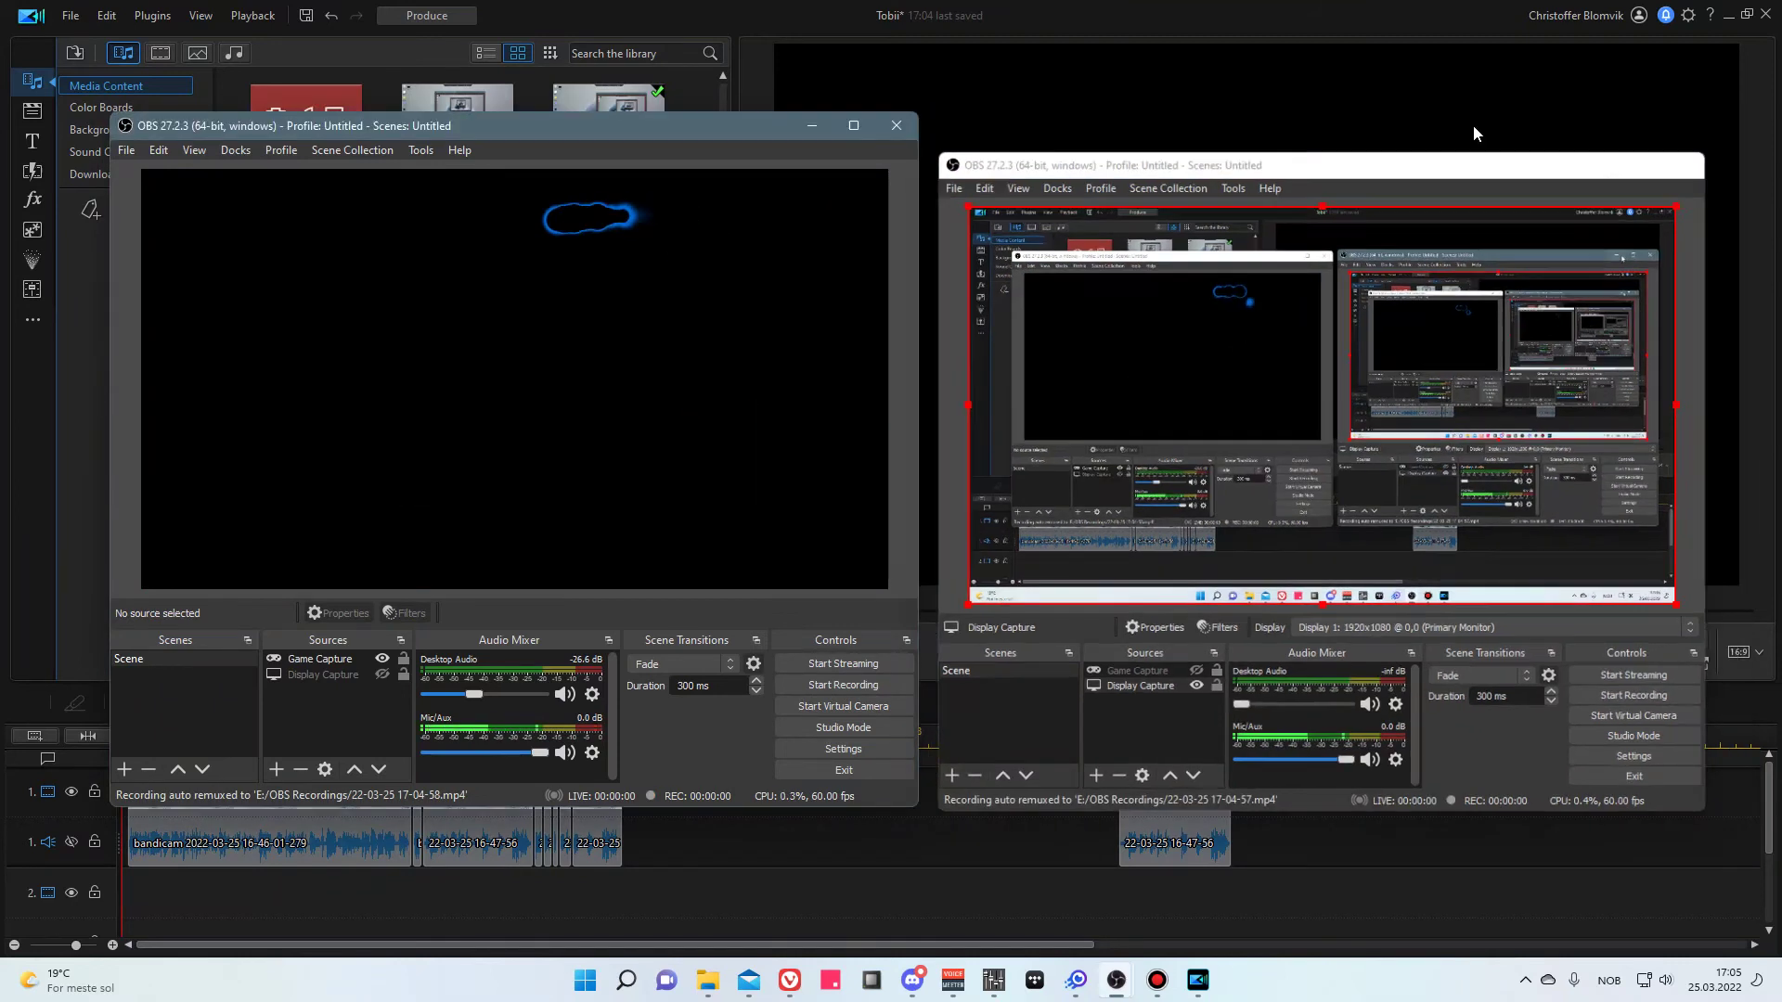
pyautogui.click(812, 125)
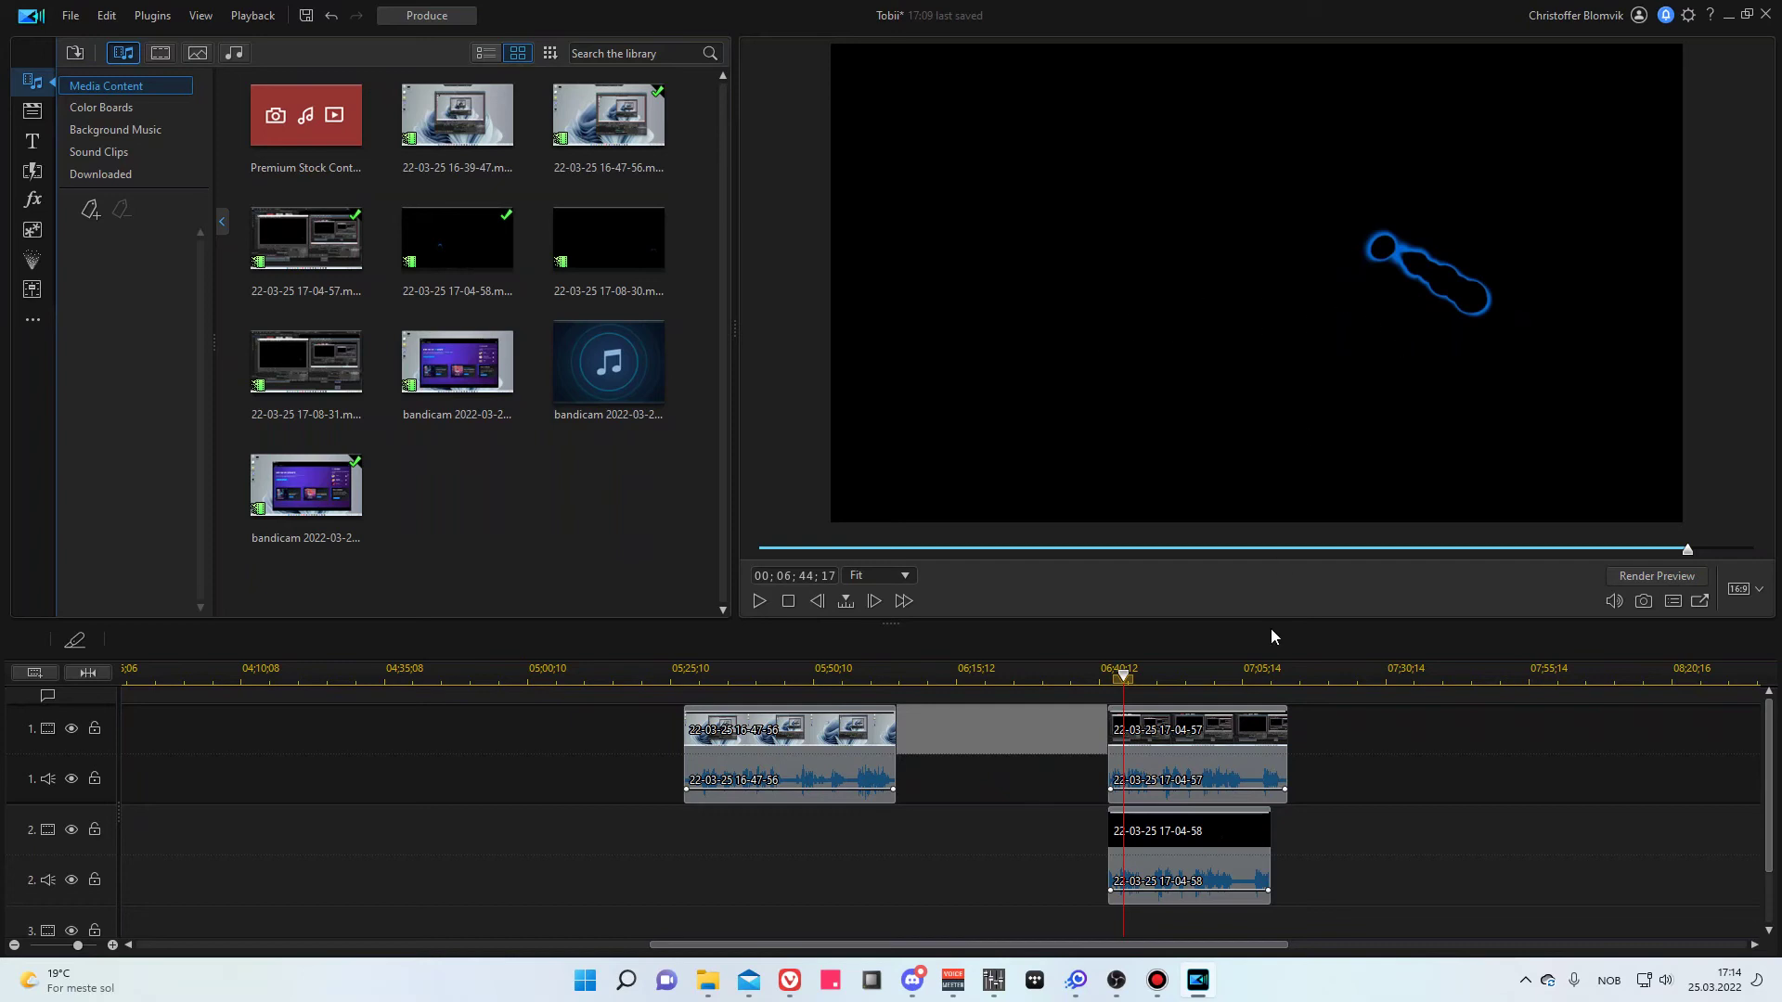
# Set the track 2 gaze-bubble clip's blending mode to Screen.
pyautogui.click(1227, 855)
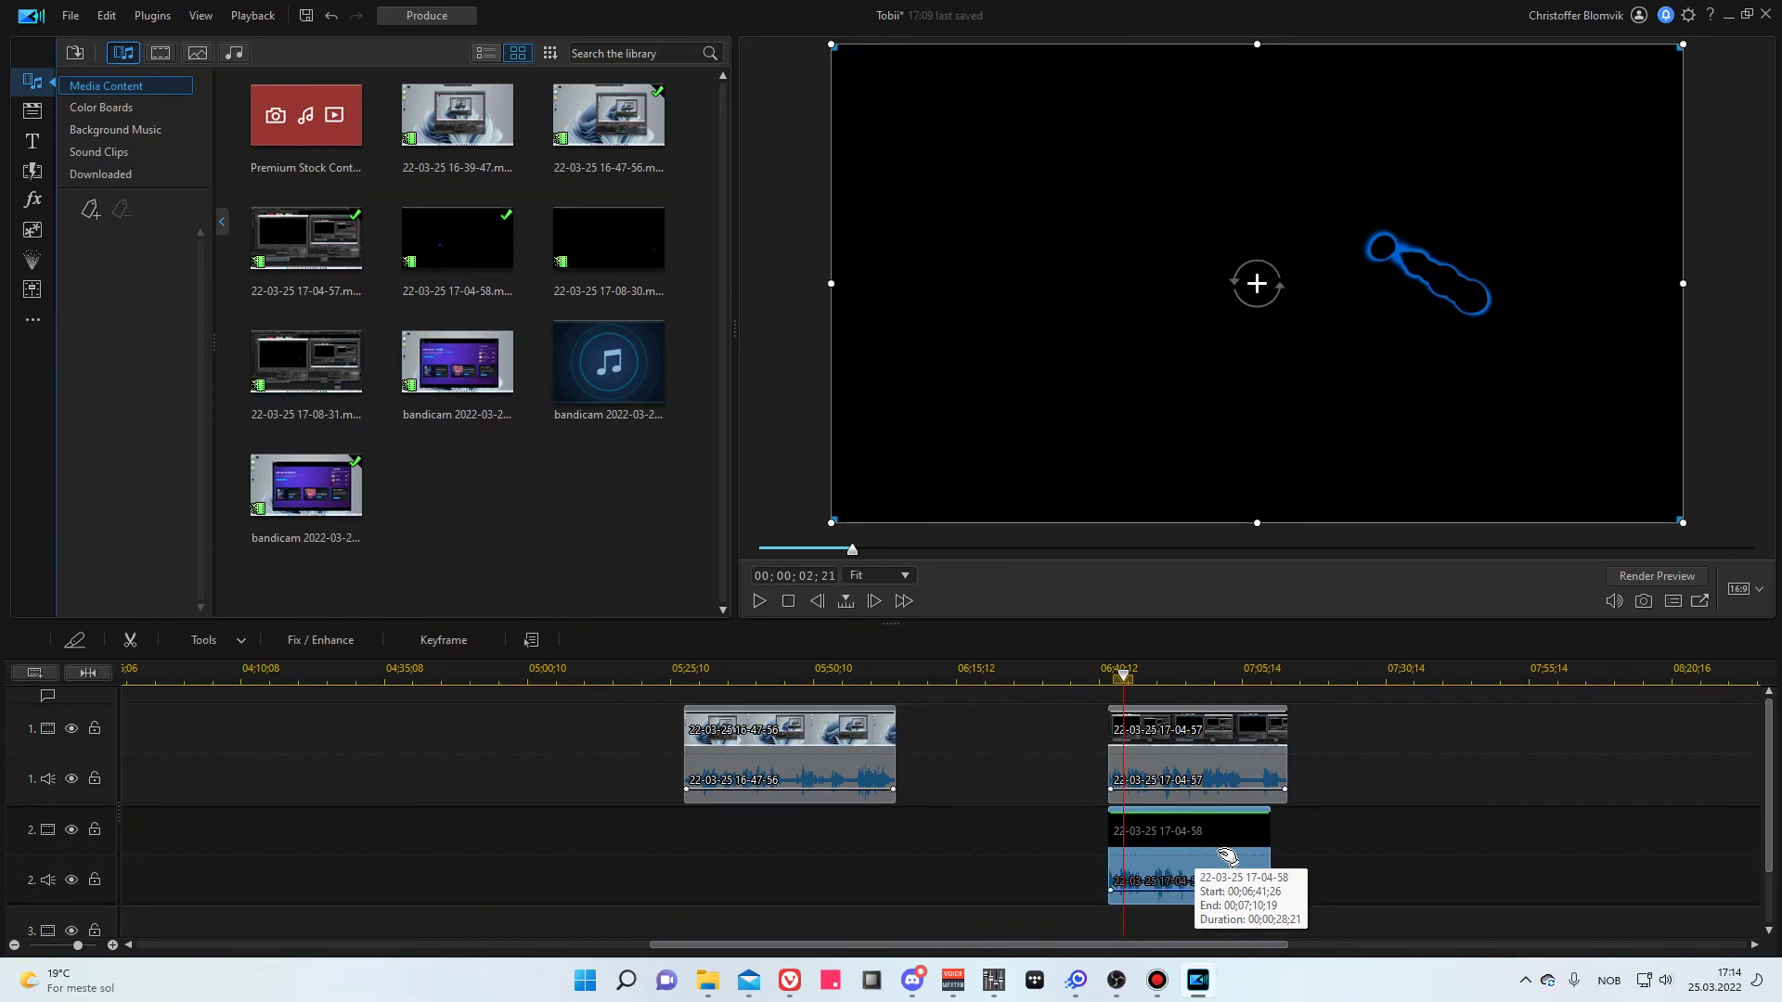
pyautogui.rightClick(1227, 855)
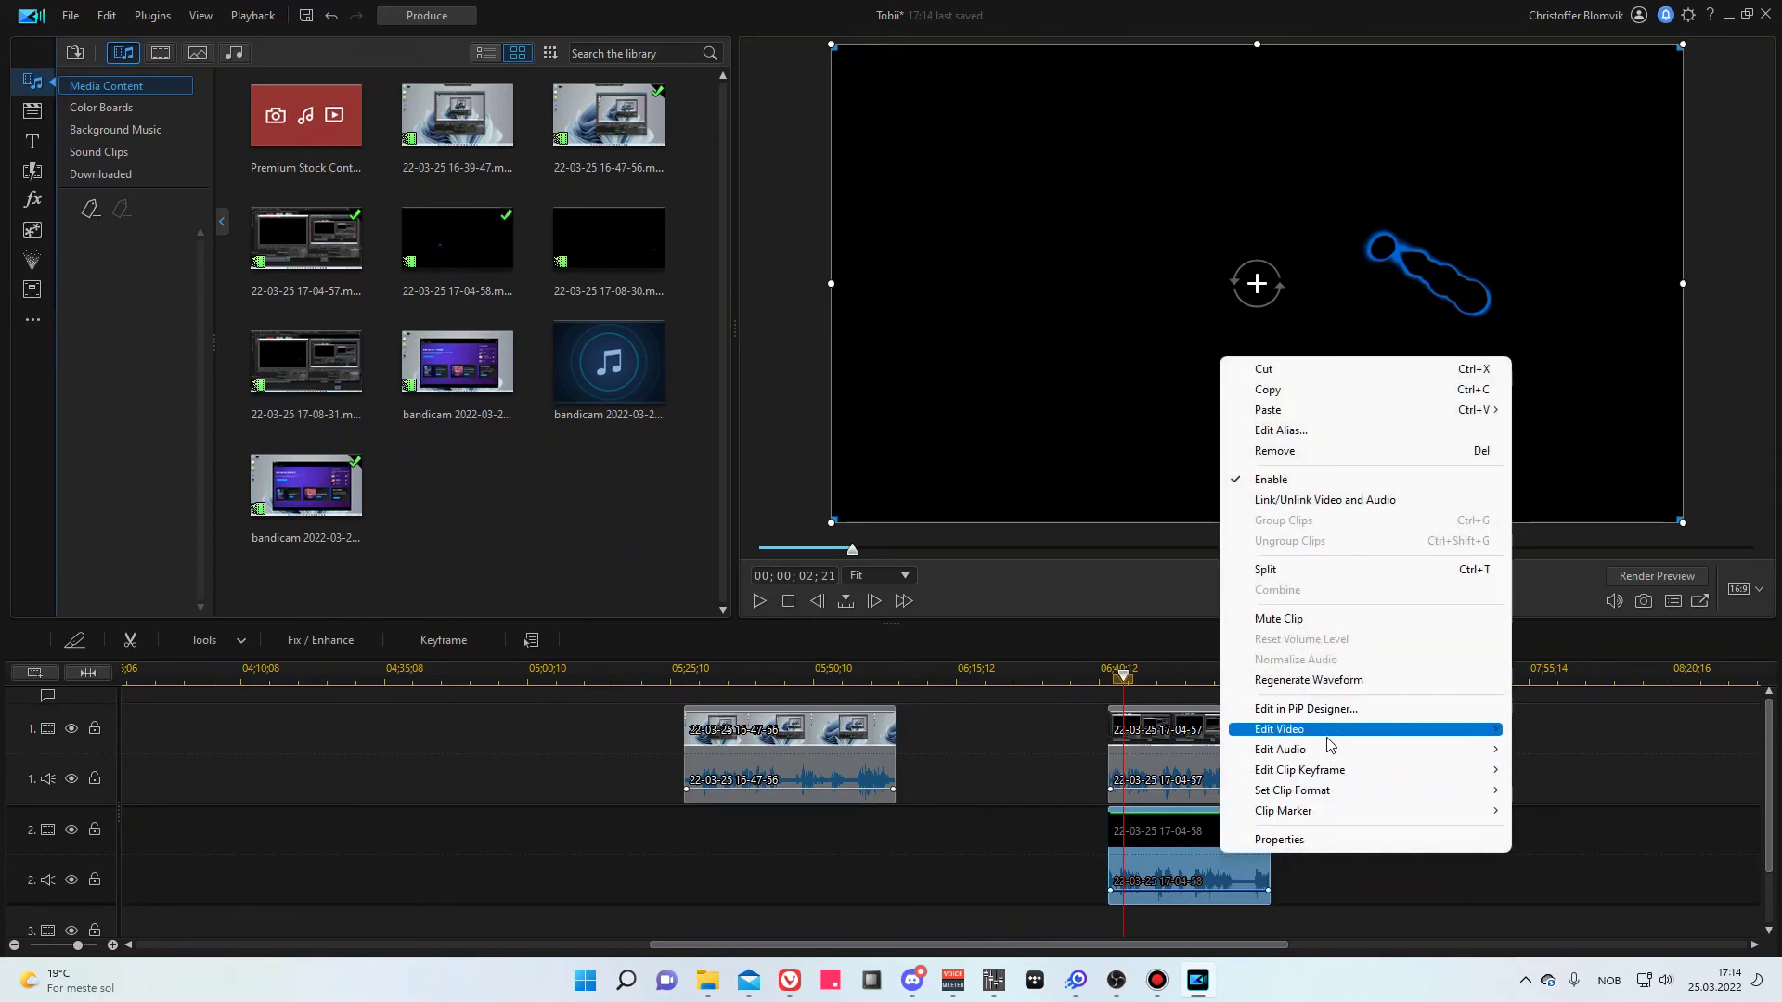
pyautogui.moveTo(1330, 742)
pyautogui.moveTo(1151, 877)
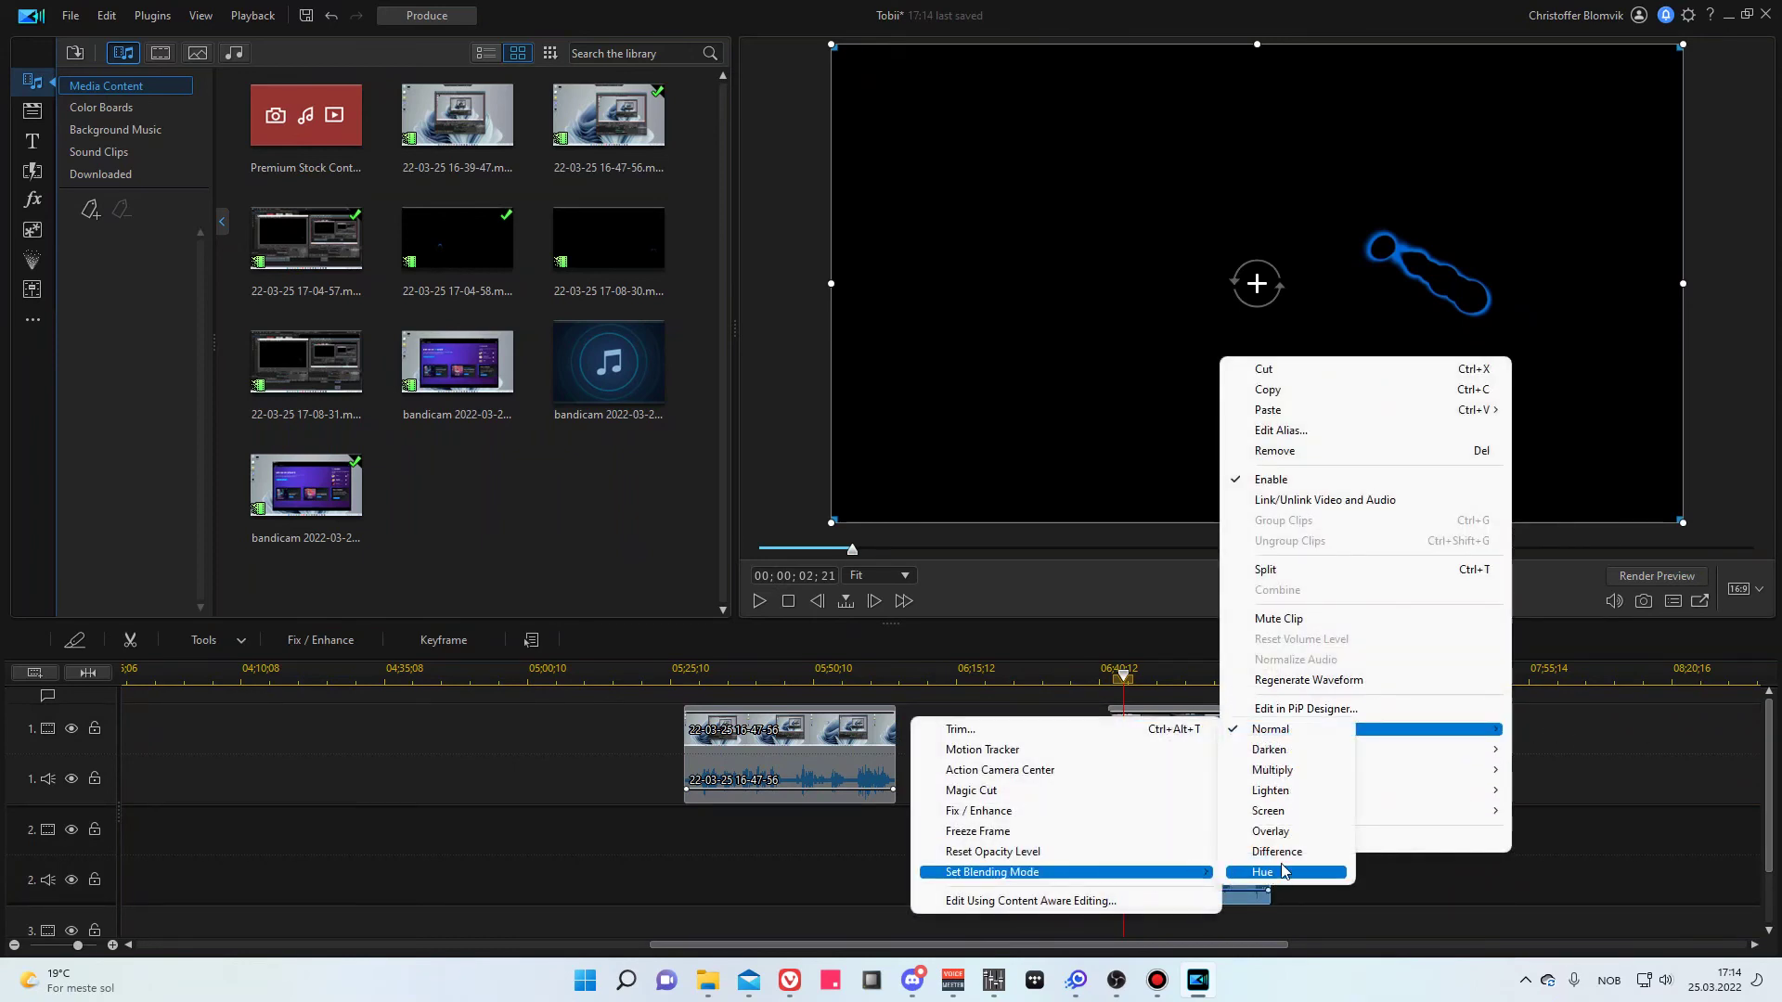
pyautogui.click(1288, 815)
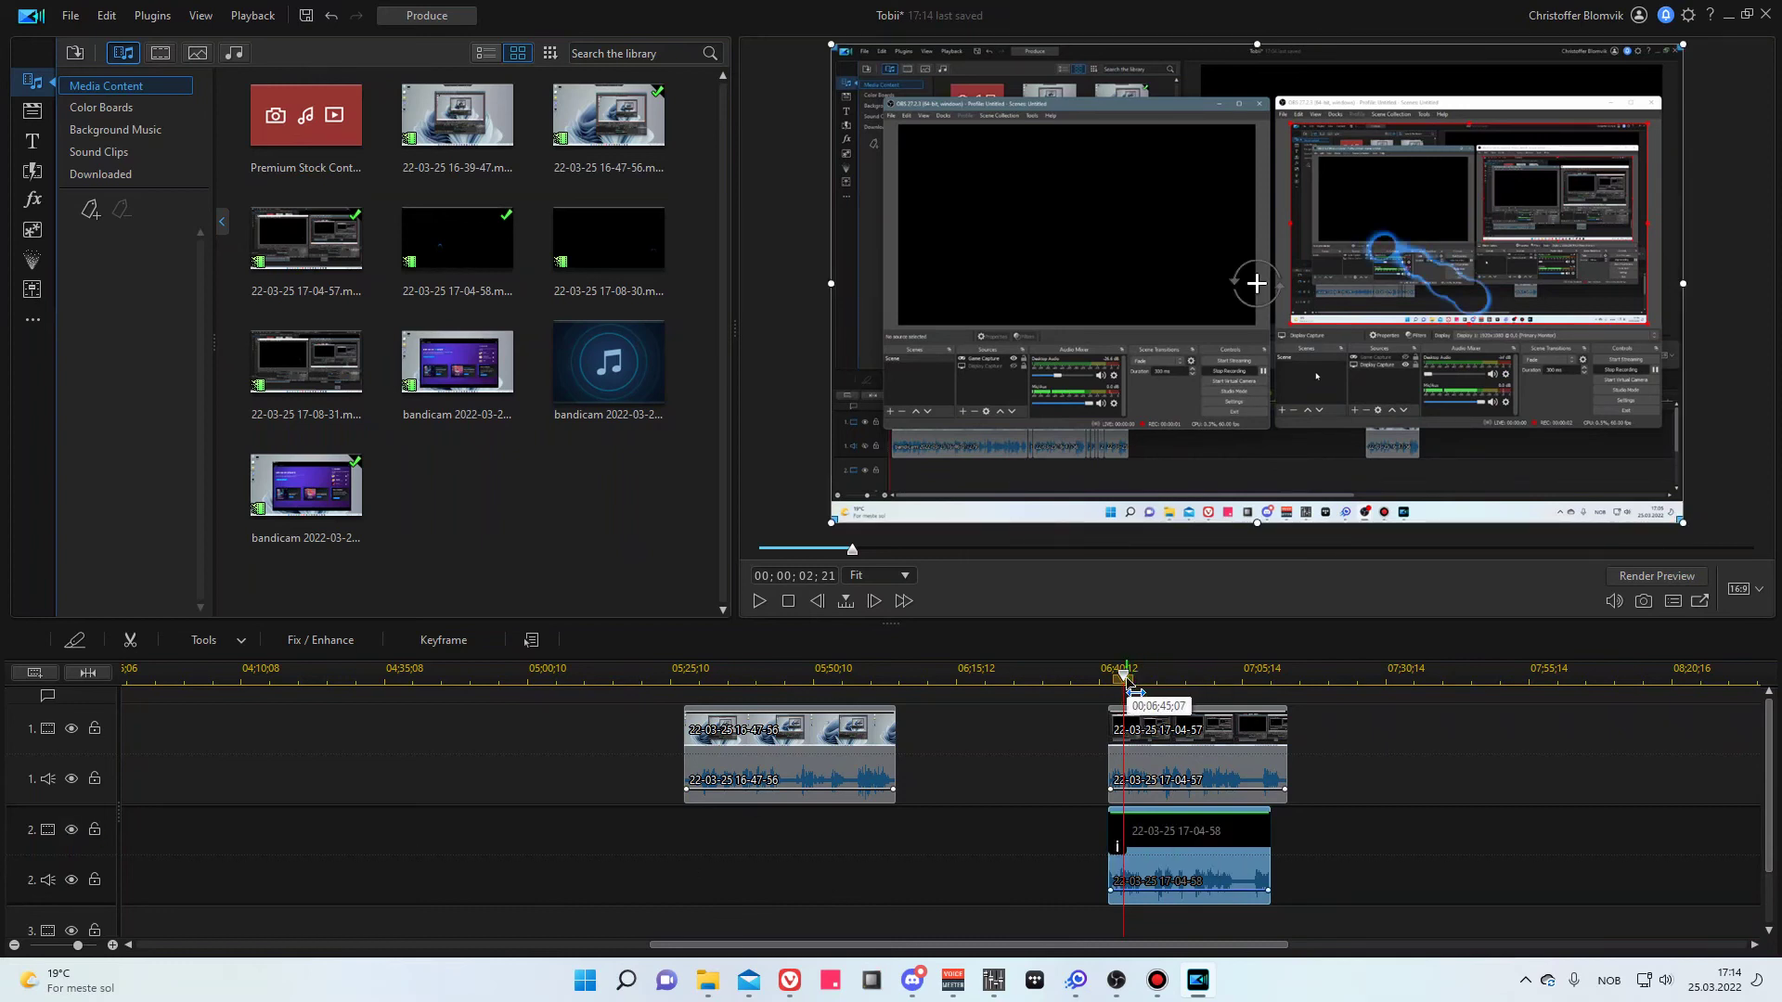
# Sync the 17-04-57 and 17-04-58 clips by audio, then scrub to 06;54;19 to check.
pyautogui.moveTo(1133, 685); pyautogui.dragTo(1179, 685)
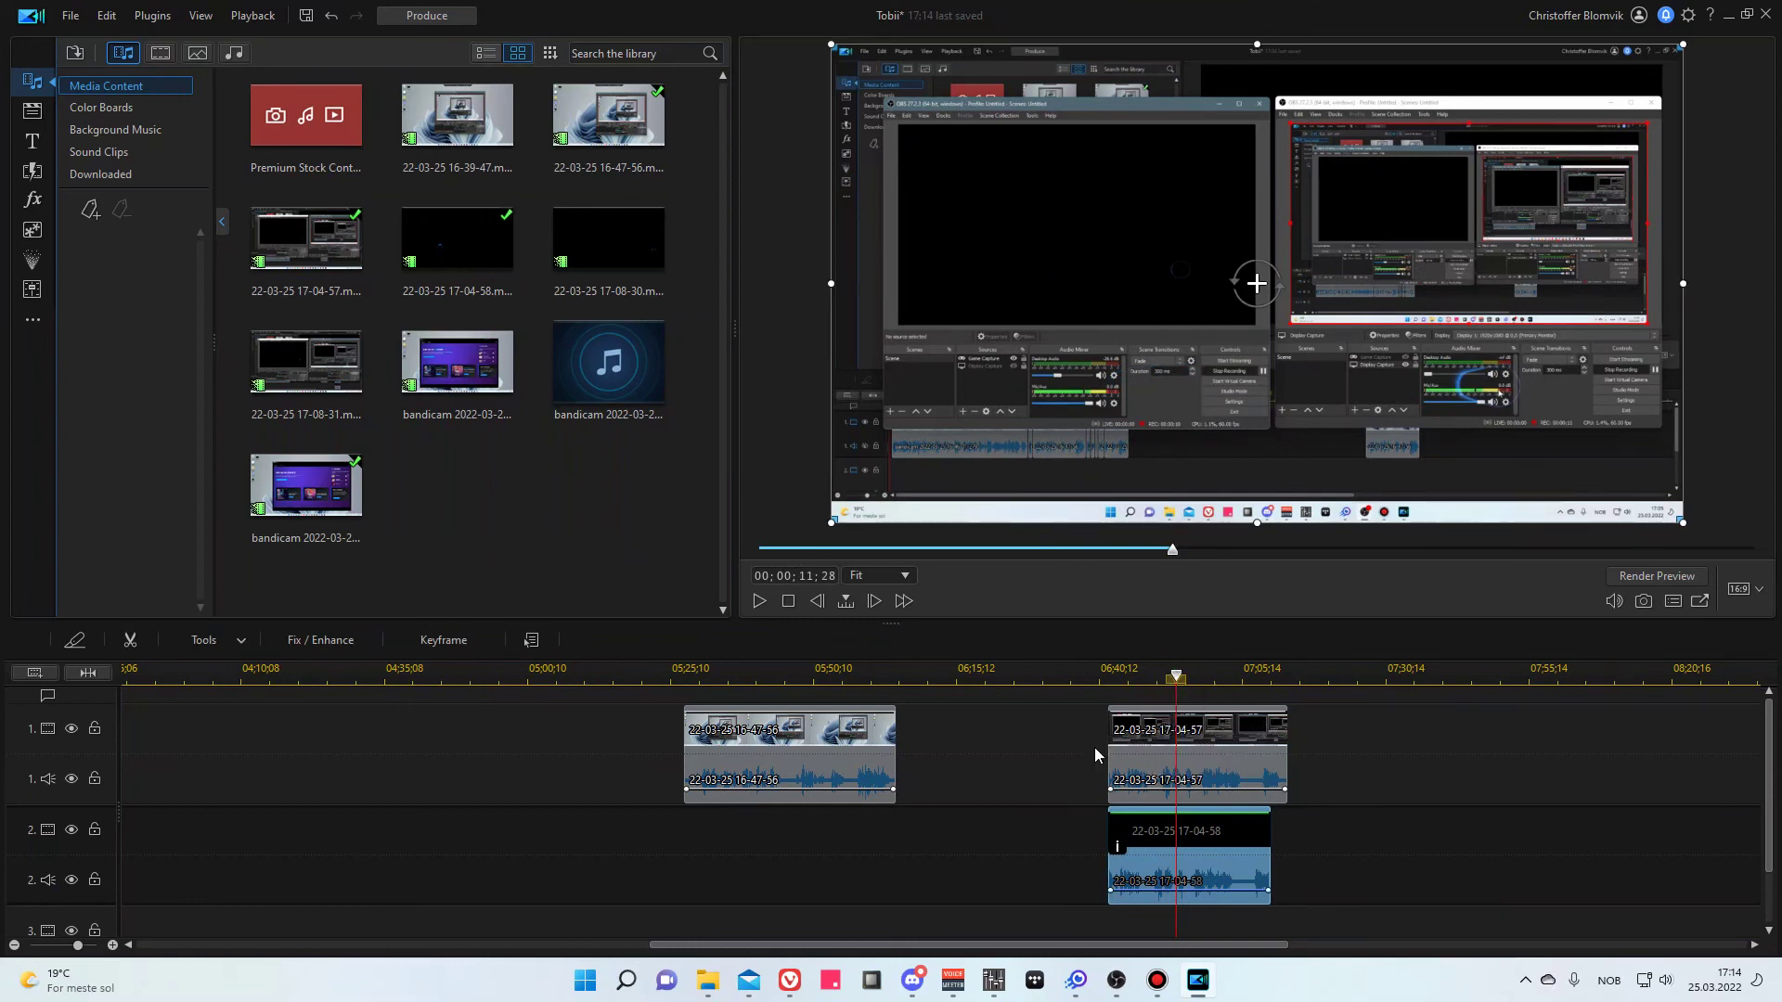
pyautogui.moveTo(1098, 715); pyautogui.dragTo(1281, 885)
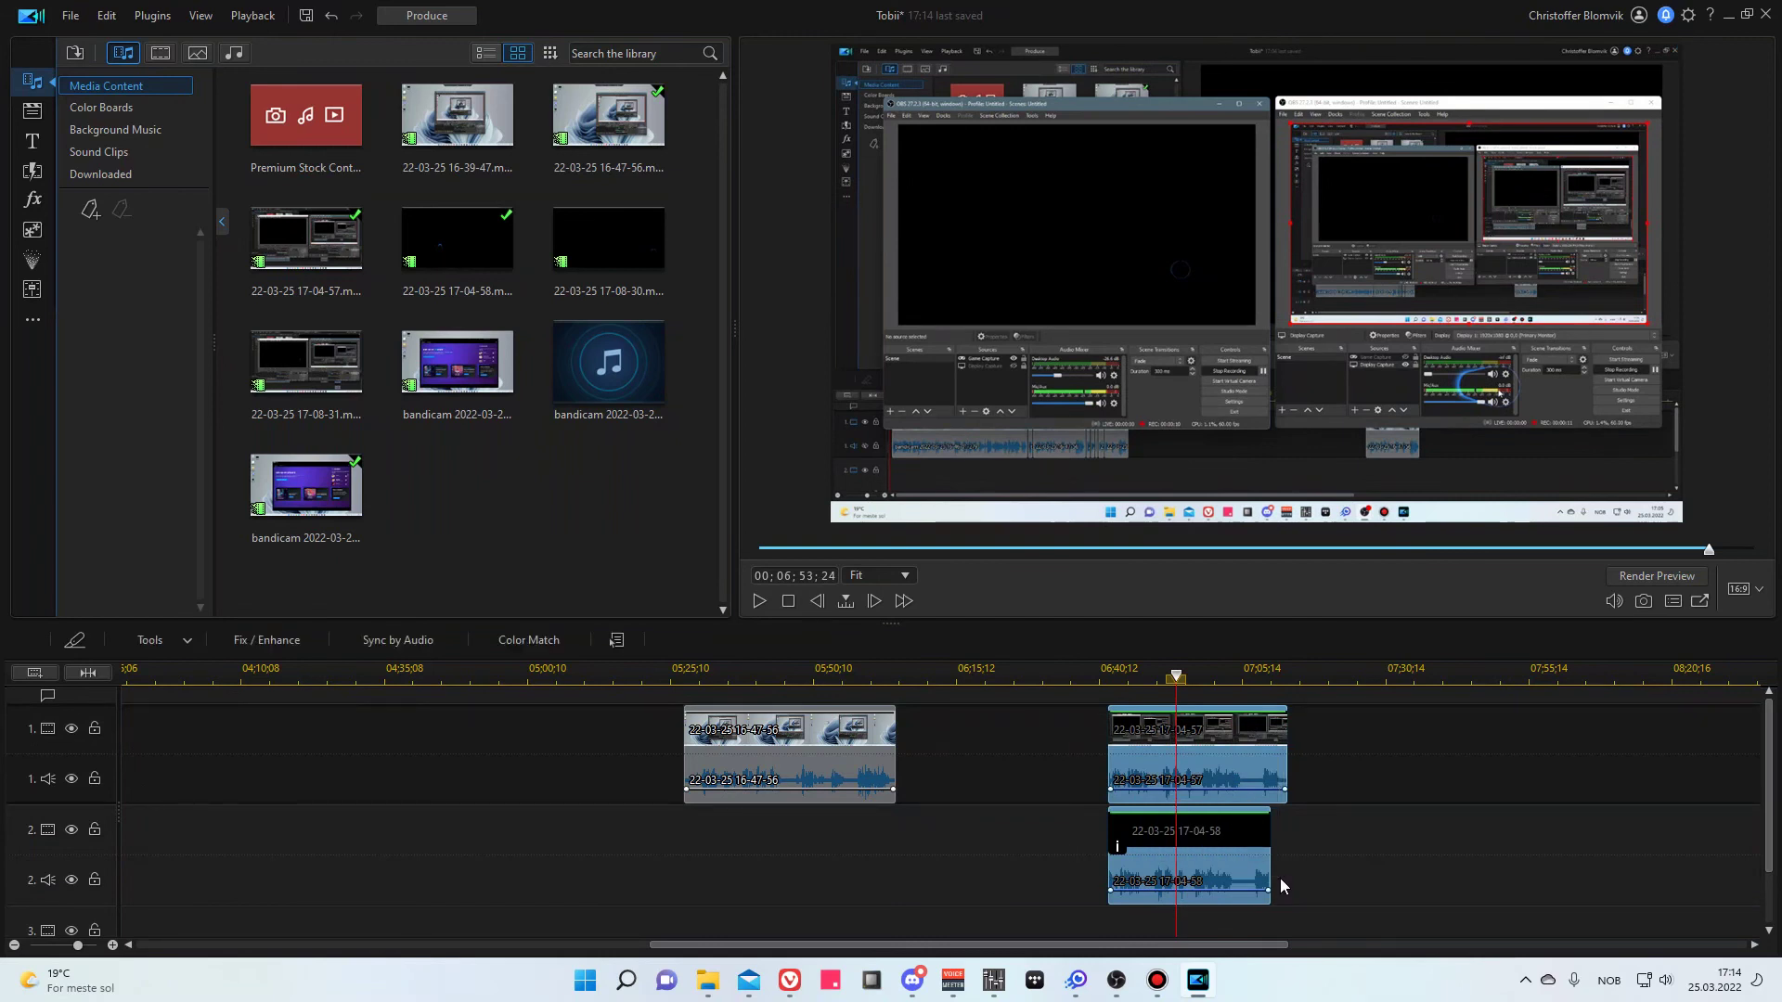
pyautogui.click(431, 642)
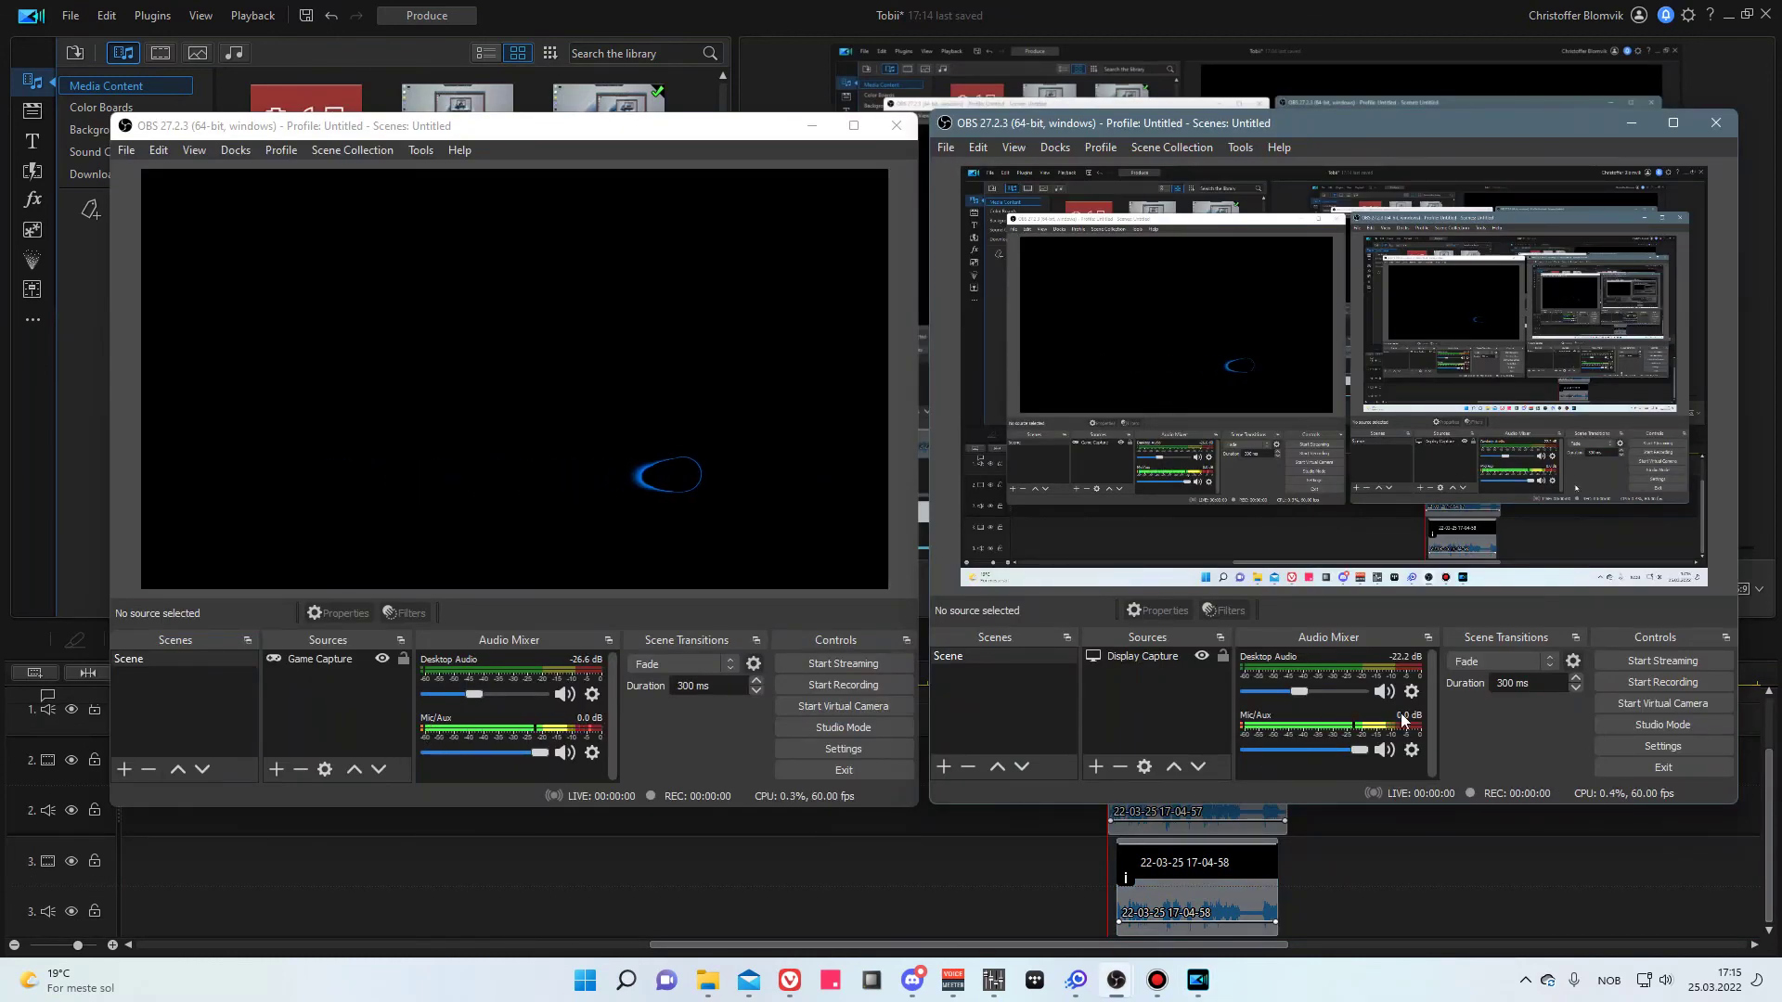
pyautogui.click(1350, 854)
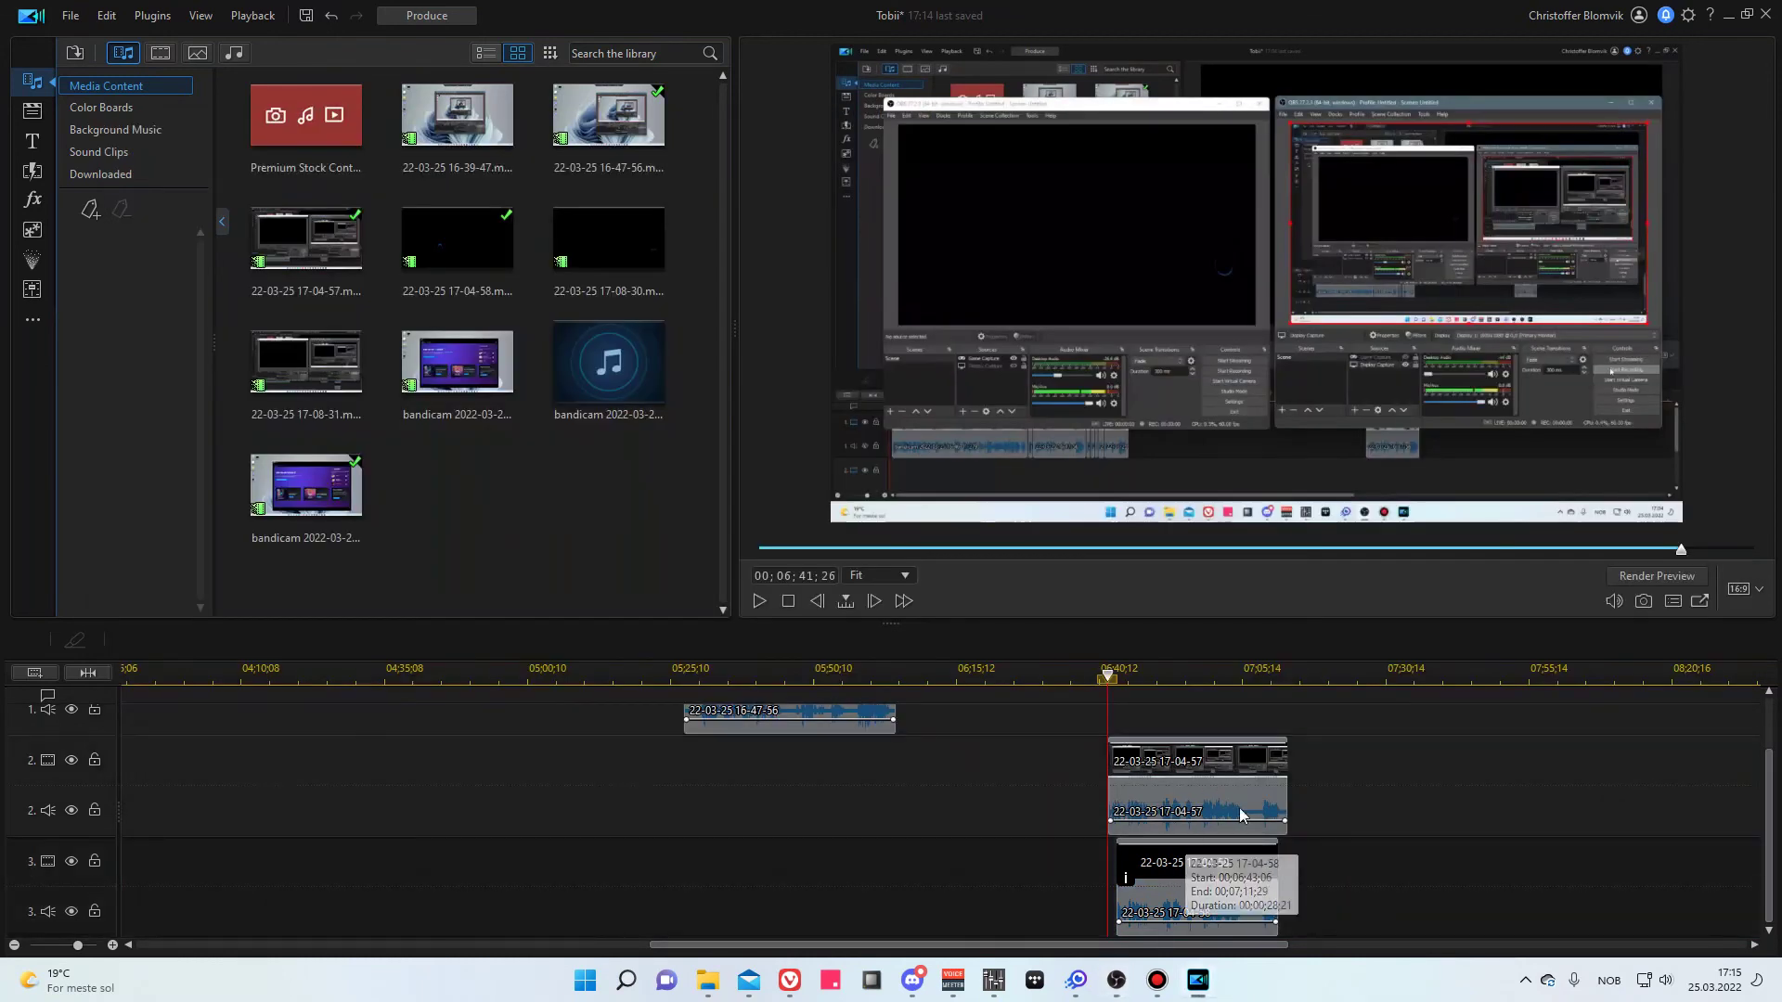
pyautogui.moveTo(1111, 677); pyautogui.dragTo(1182, 689)
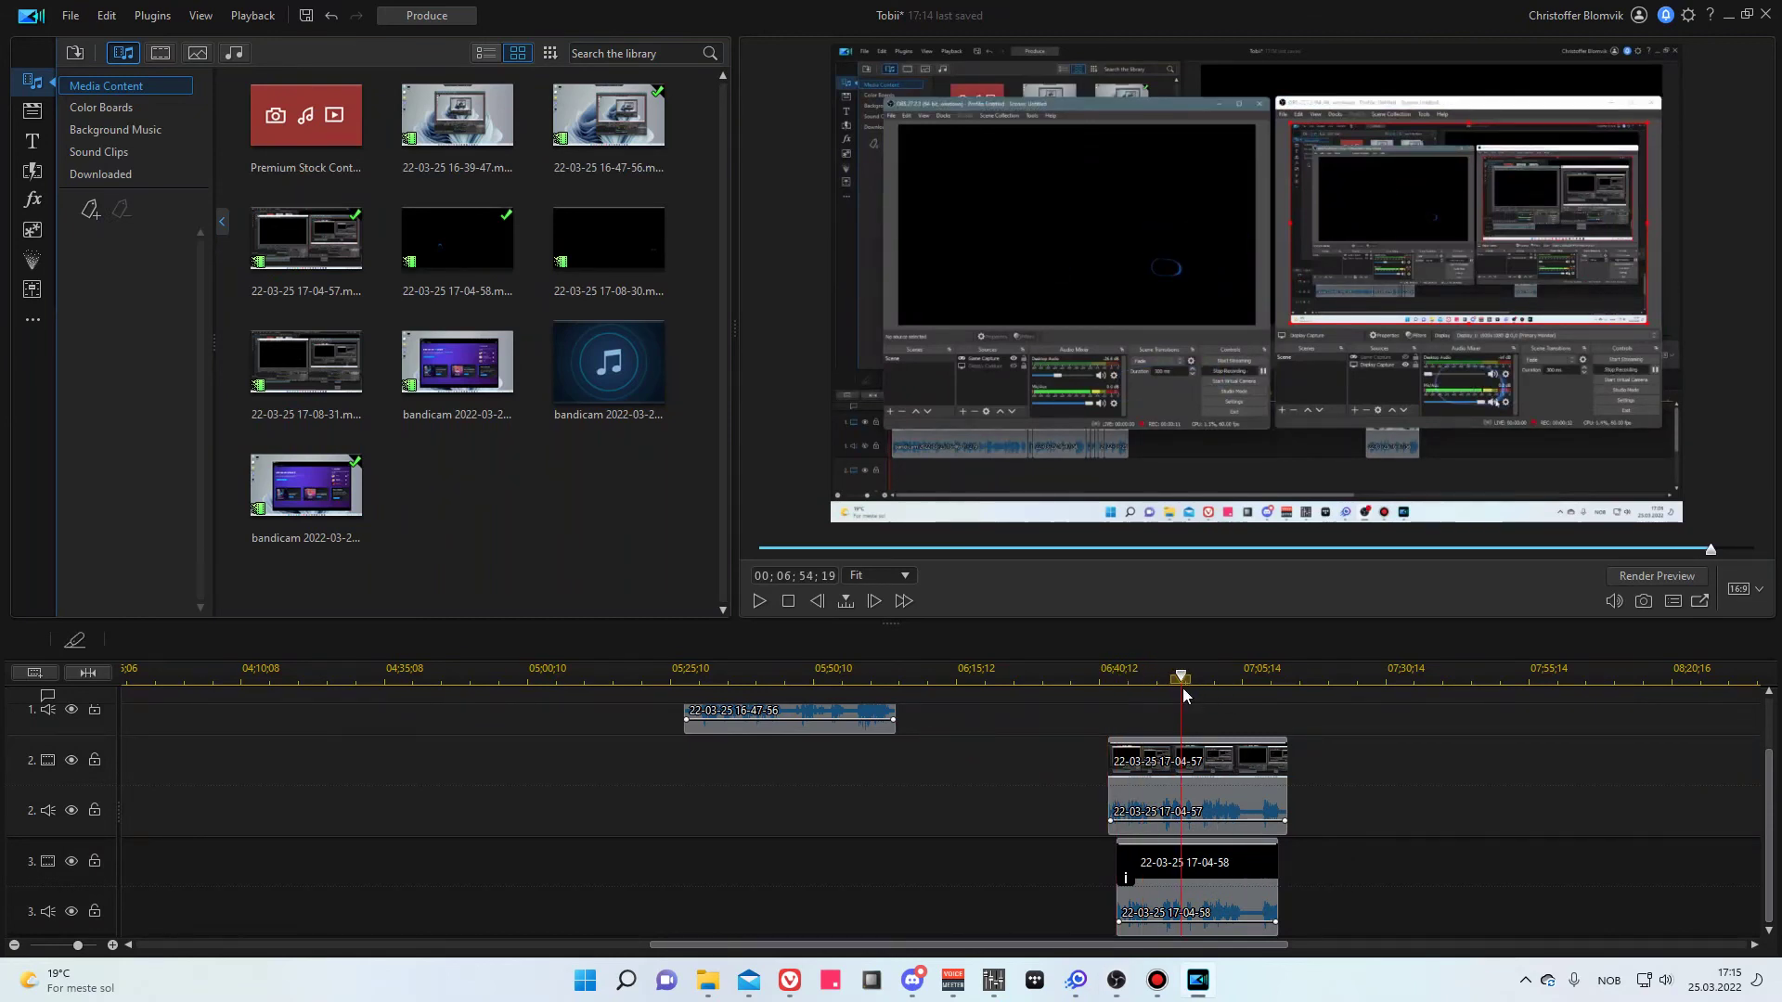